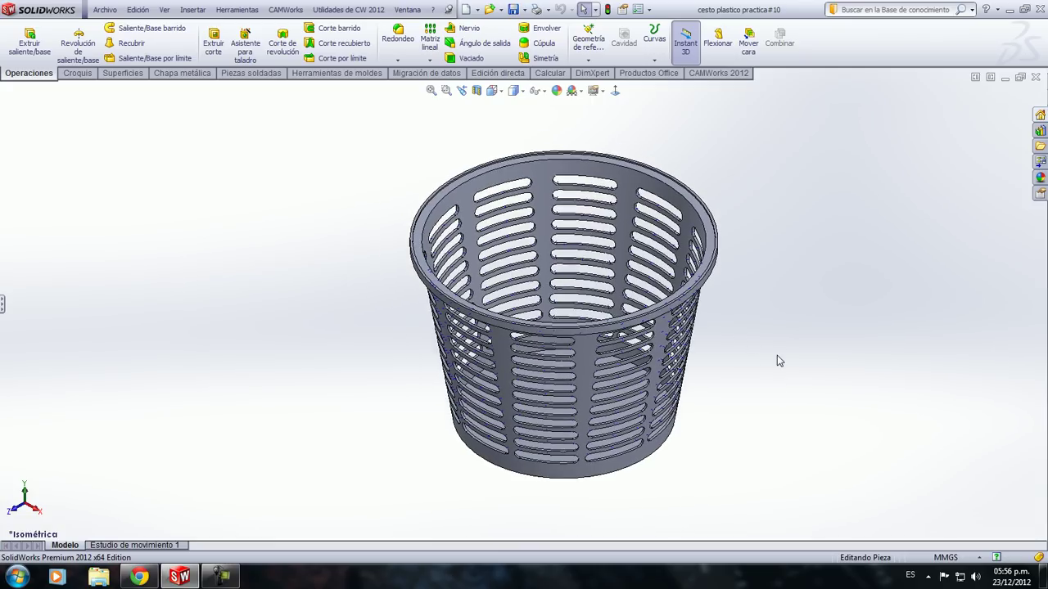
Review the finished slotted basket in isometric view and select its body
mouse_move(770, 349)
ctrl+middle_down()
mouse_move(736, 383)
mouse_move(751, 412)
mouse_move(713, 300)
mouse_move(767, 272)
mouse_move(732, 237)
mouse_move(685, 265)
mouse_move(734, 334)
ctrl+middle_up()
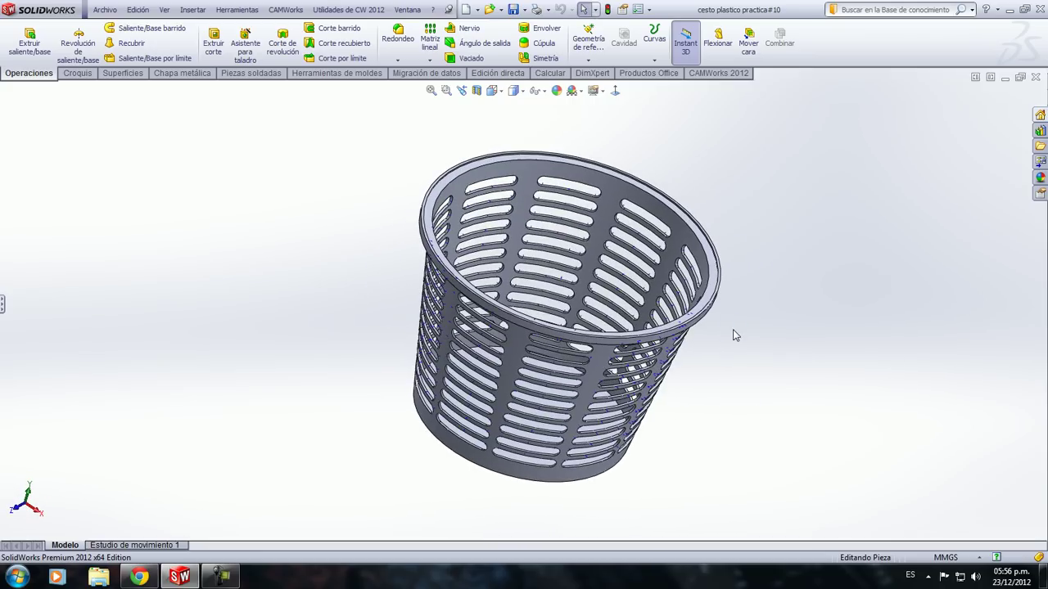
key(ctrl+7)
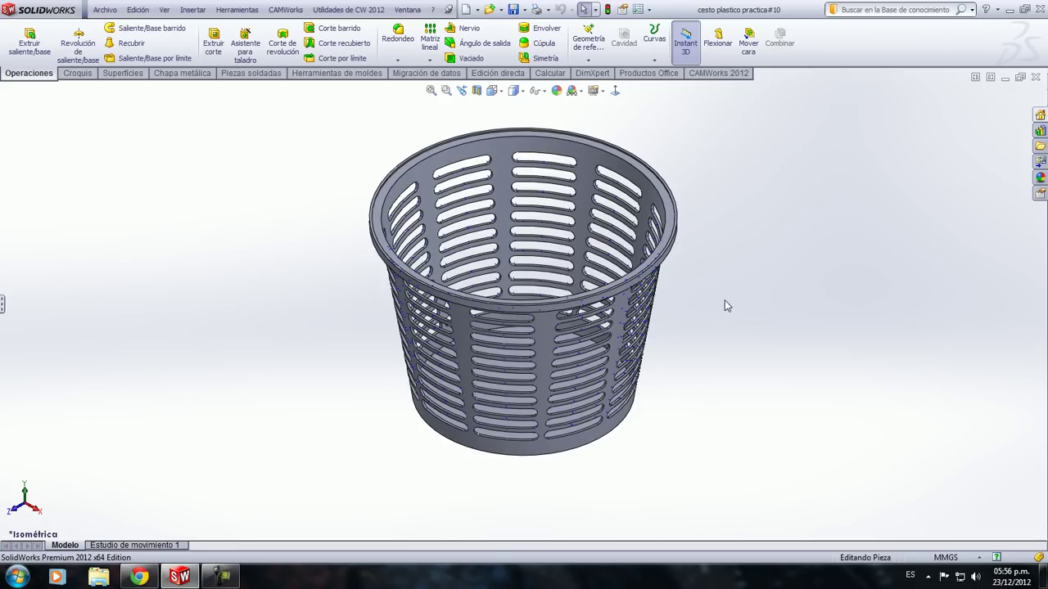
middle_drag(732, 269, 724, 307)
click(542, 159)
Create a new Pieza part document and start Croquis1 on the Alzado plane
key(ctrl+n)
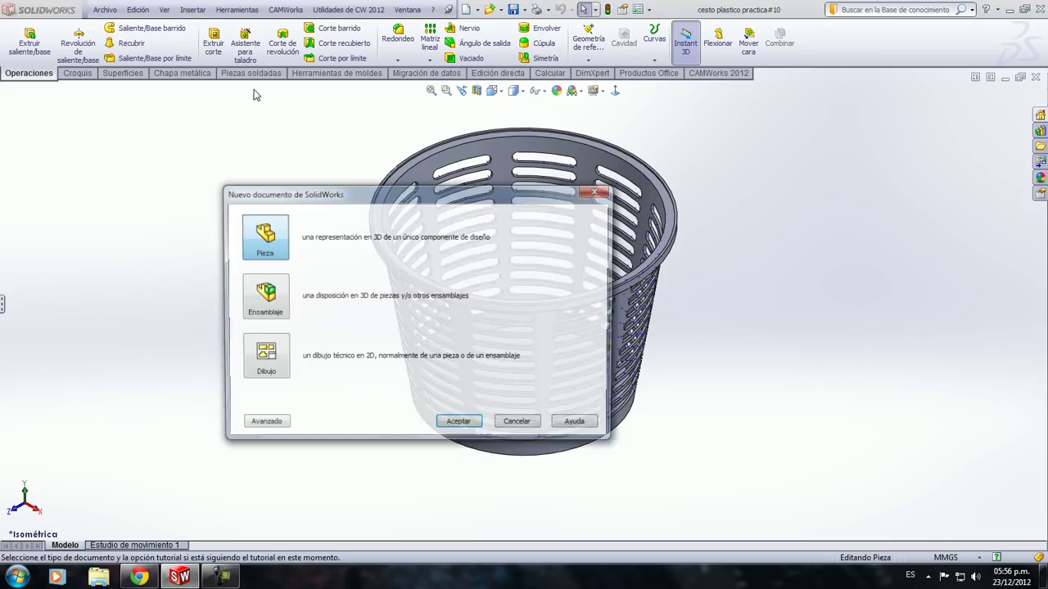
click(463, 427)
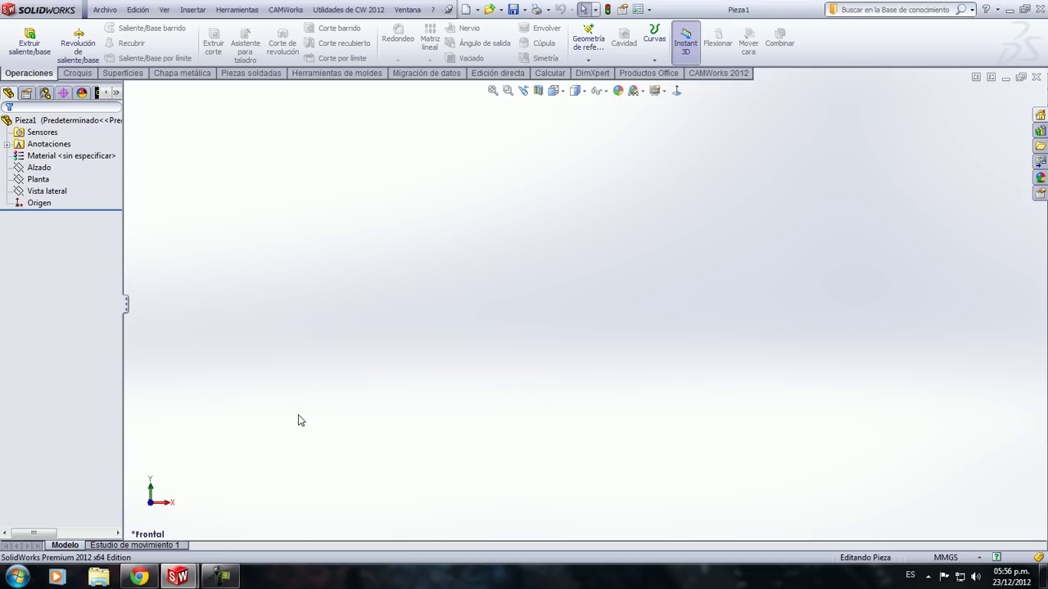
click(39, 168)
click(49, 152)
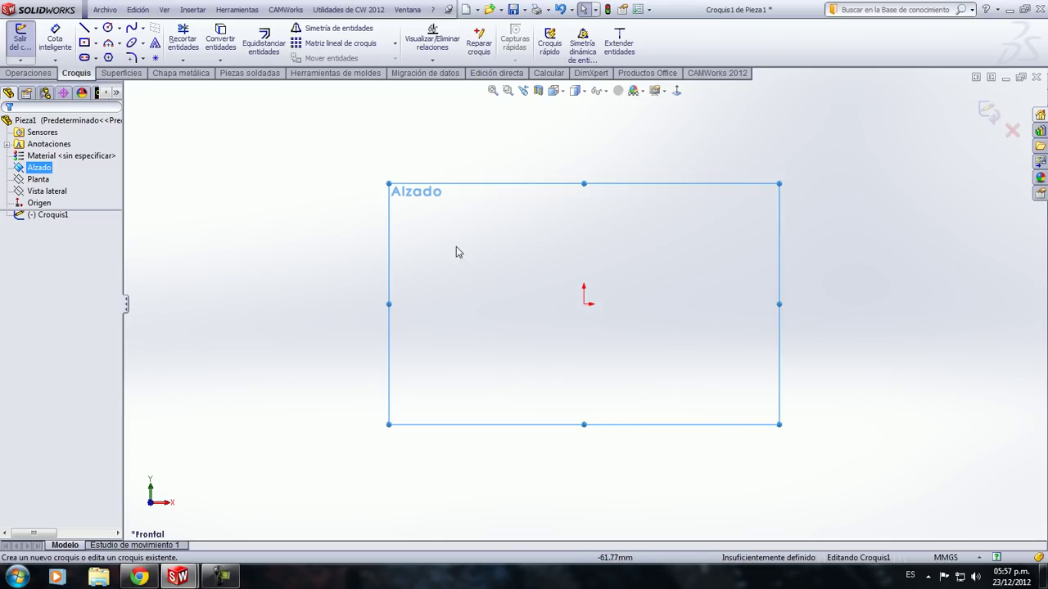
Draw the vertical inner side up from the origin and the top edge out to the rim
key(z)
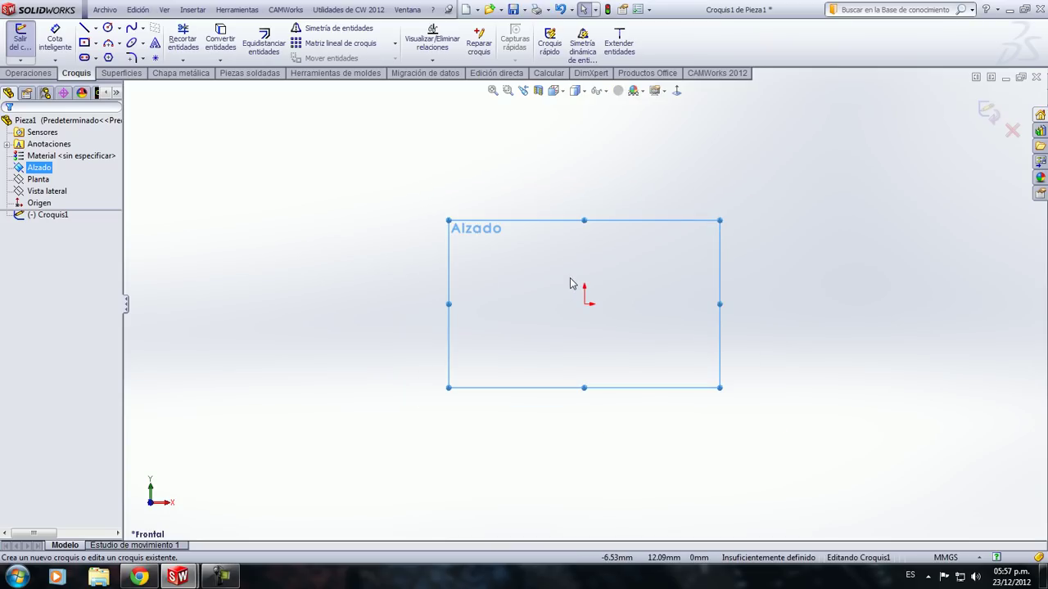
key(l)
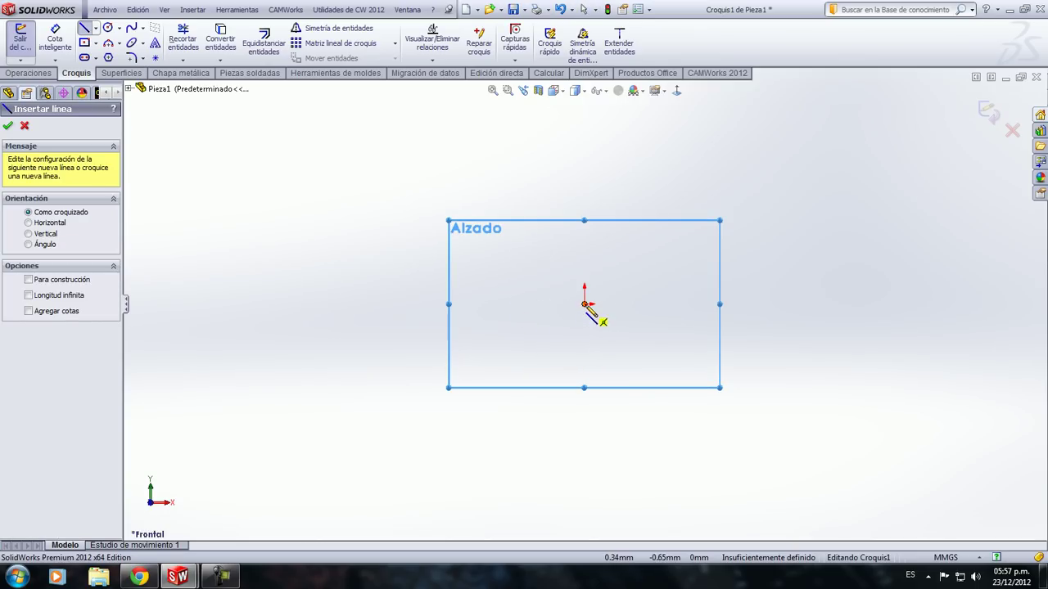
click(584, 304)
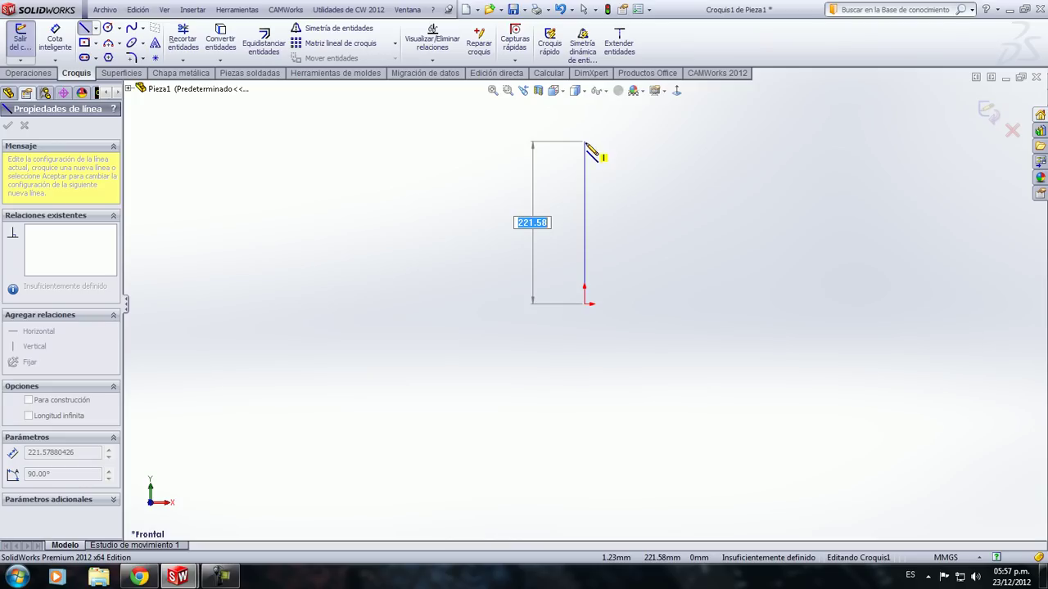
click(584, 187)
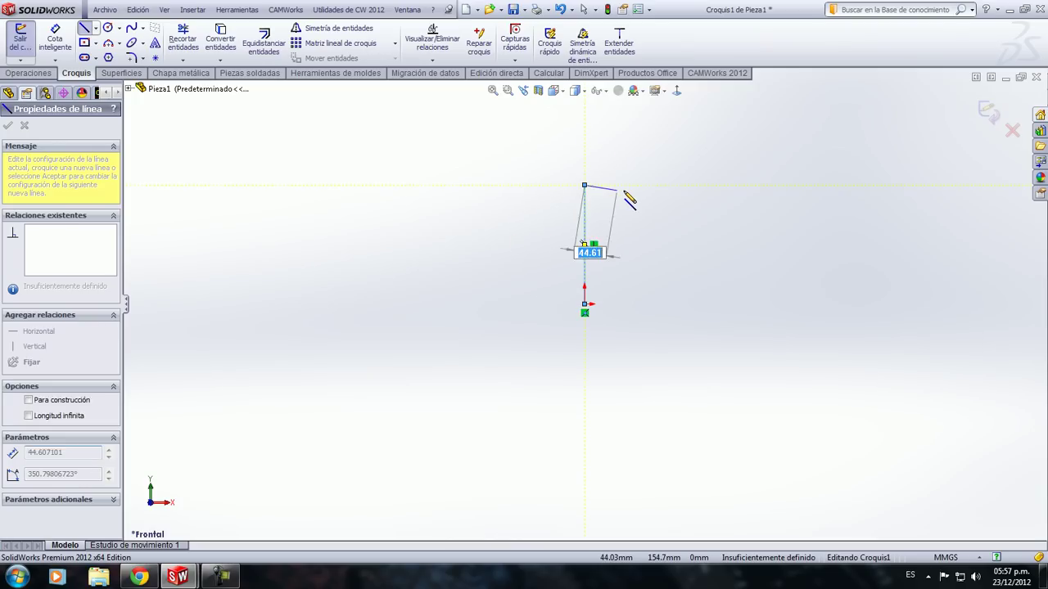
click(668, 187)
Add the rim's small step, the slanted outer side and the bottom edge, closing the profile
scroll(675, 192, down, 3)
scroll(671, 194, down, 3)
click(629, 263)
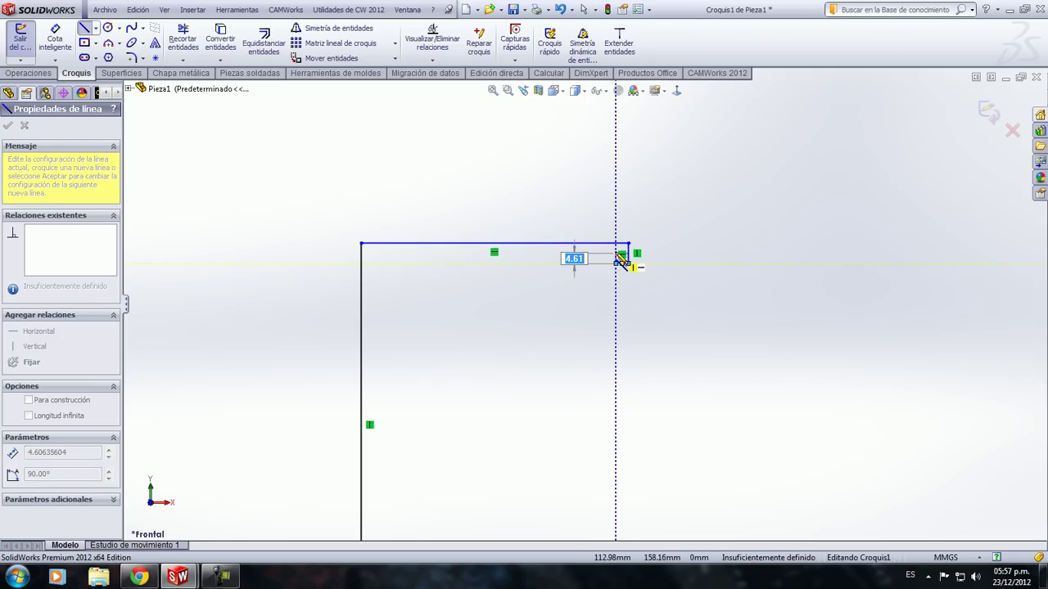
scroll(619, 256, down, 3)
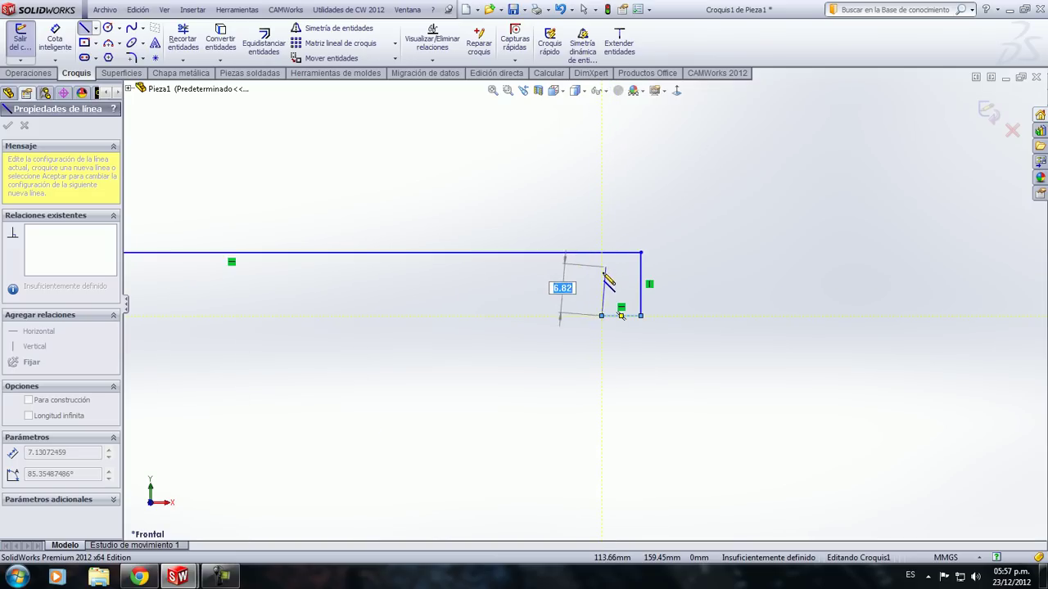
click(602, 272)
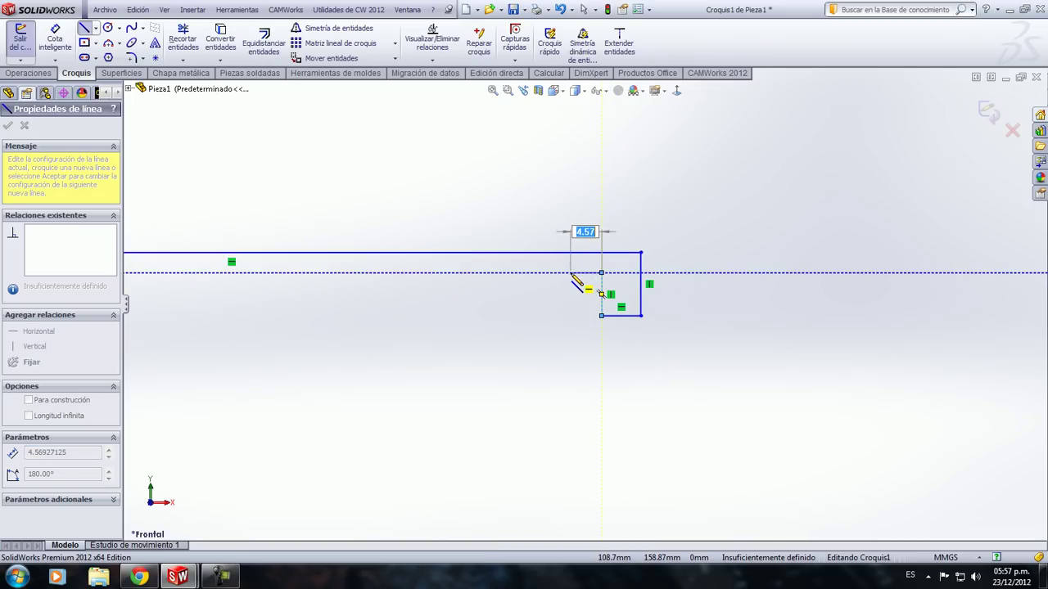
click(572, 274)
scroll(550, 352, up, 3)
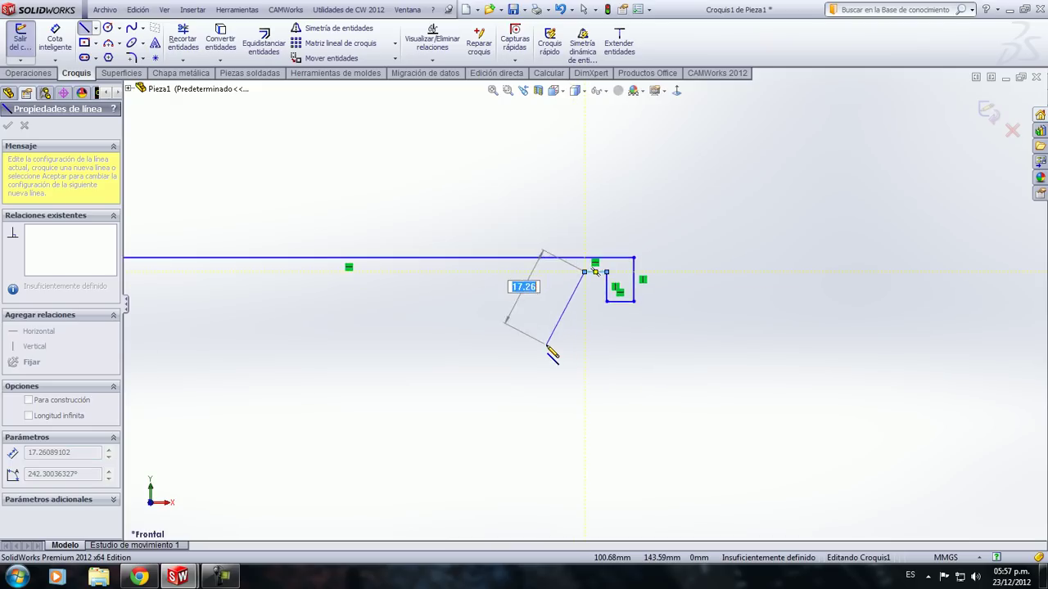
scroll(546, 348, up, 3)
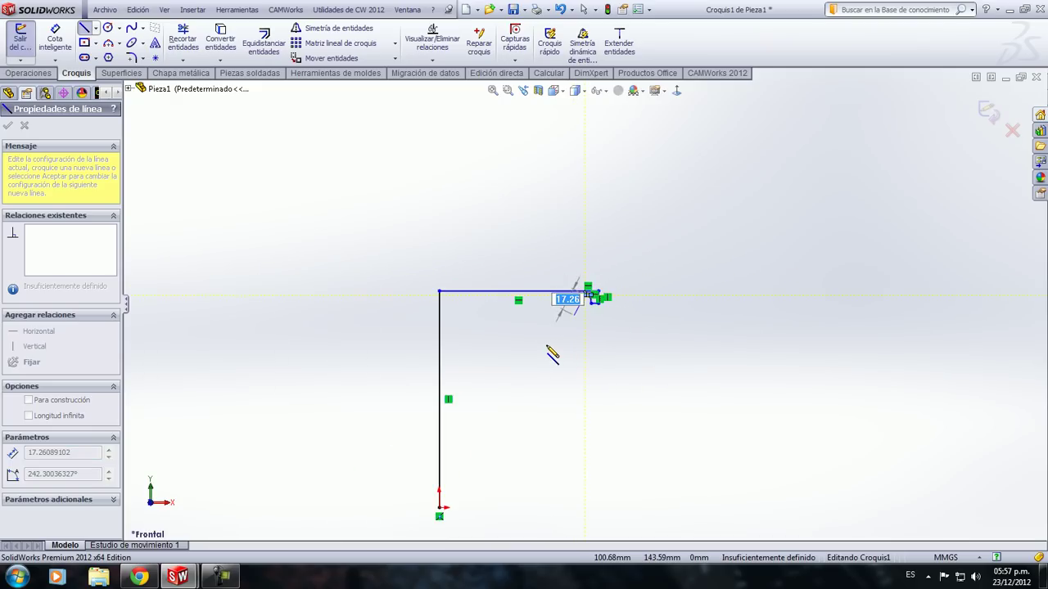
click(560, 463)
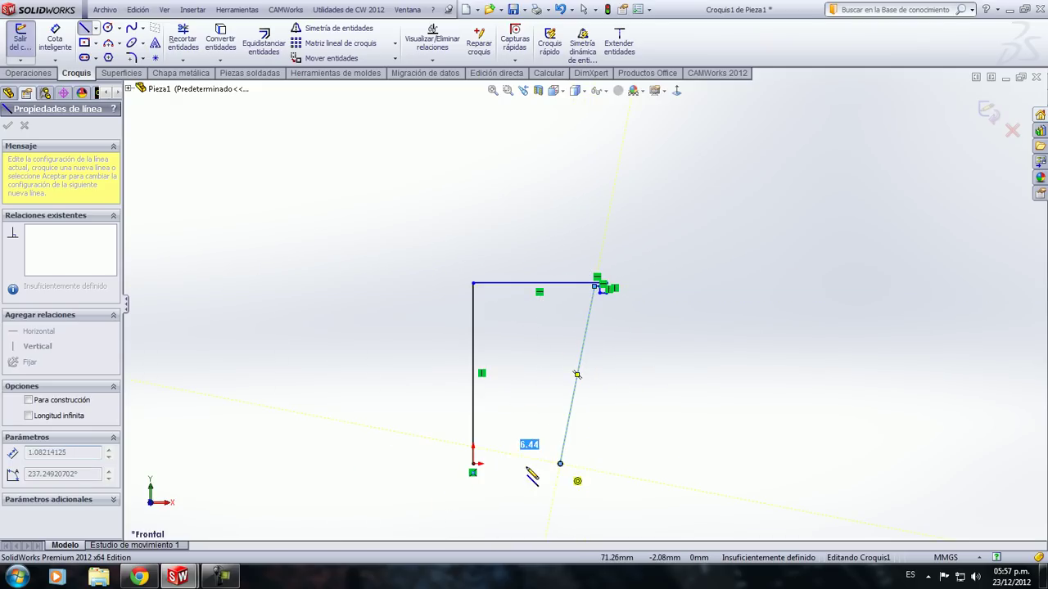
click(472, 464)
right_click(475, 471)
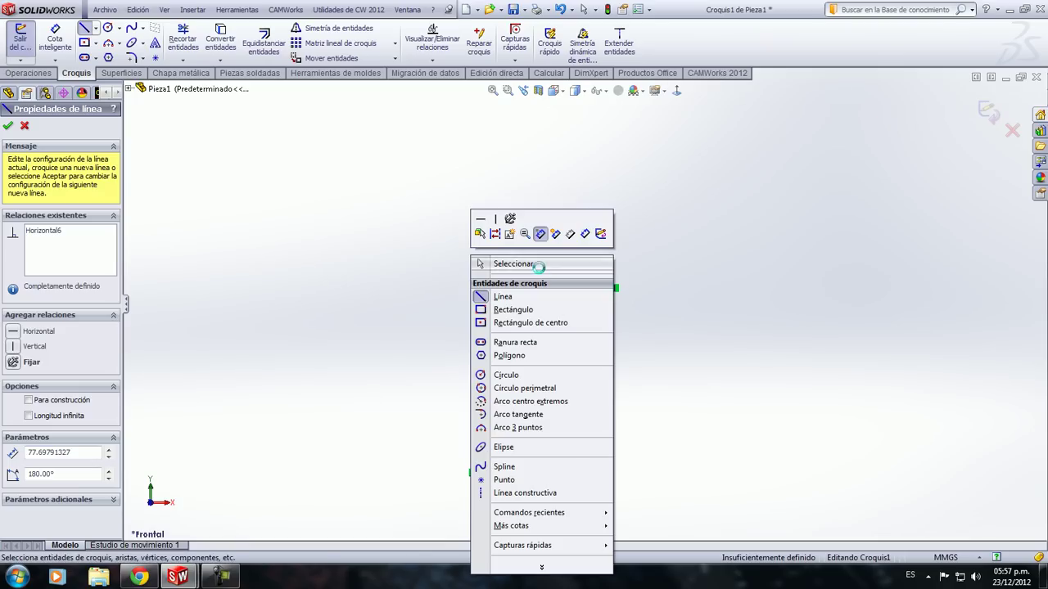
click(543, 265)
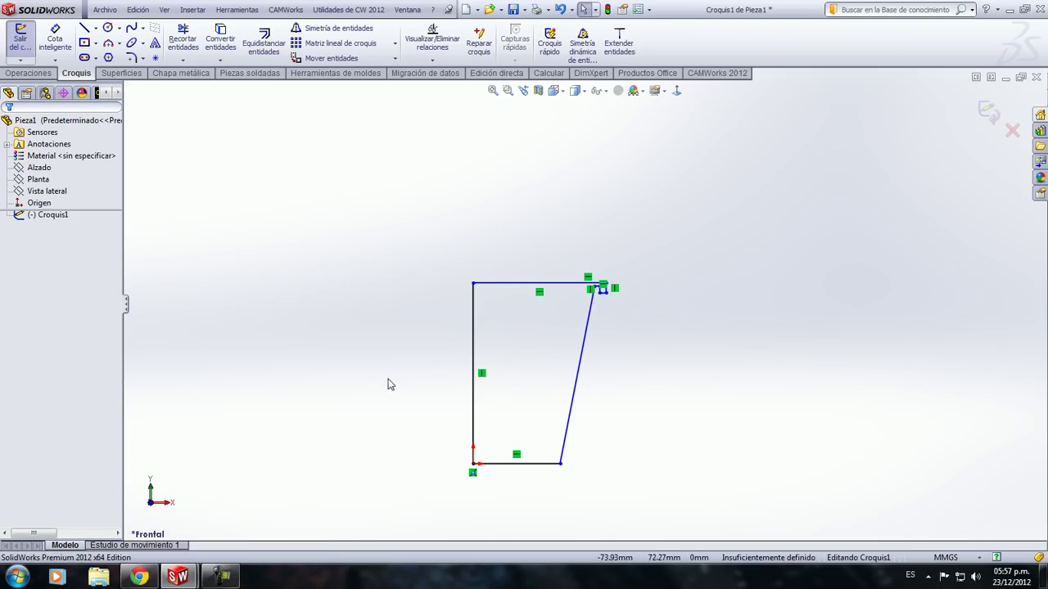
Dimension the left side at 250 height and the bottom edge at 130 width
scroll(511, 357, up, 3)
scroll(577, 362, down, 4)
scroll(585, 366, up, 1)
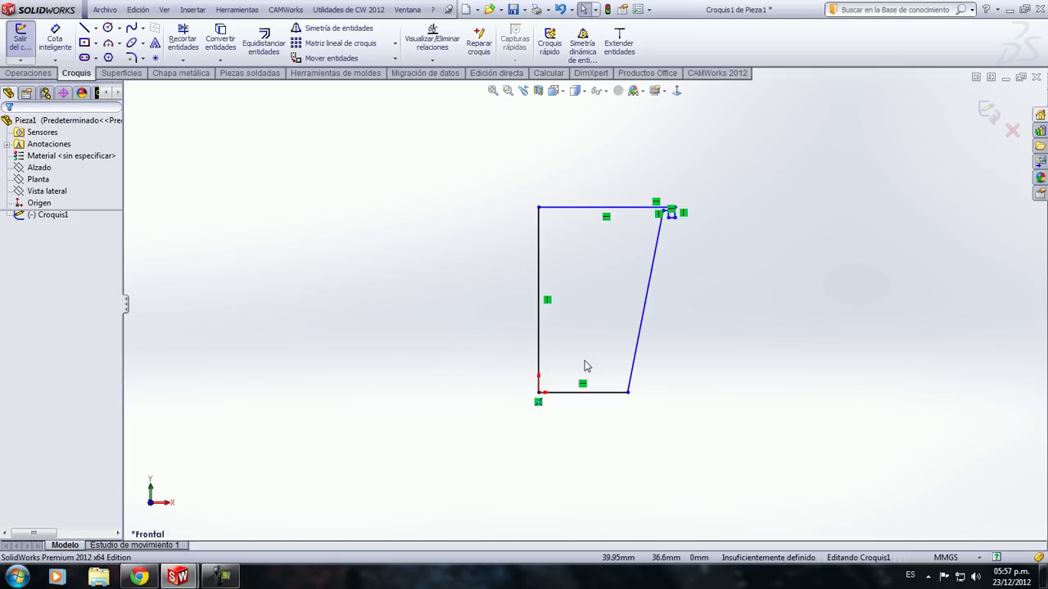
scroll(514, 368, down, 2)
scroll(489, 354, down, 2)
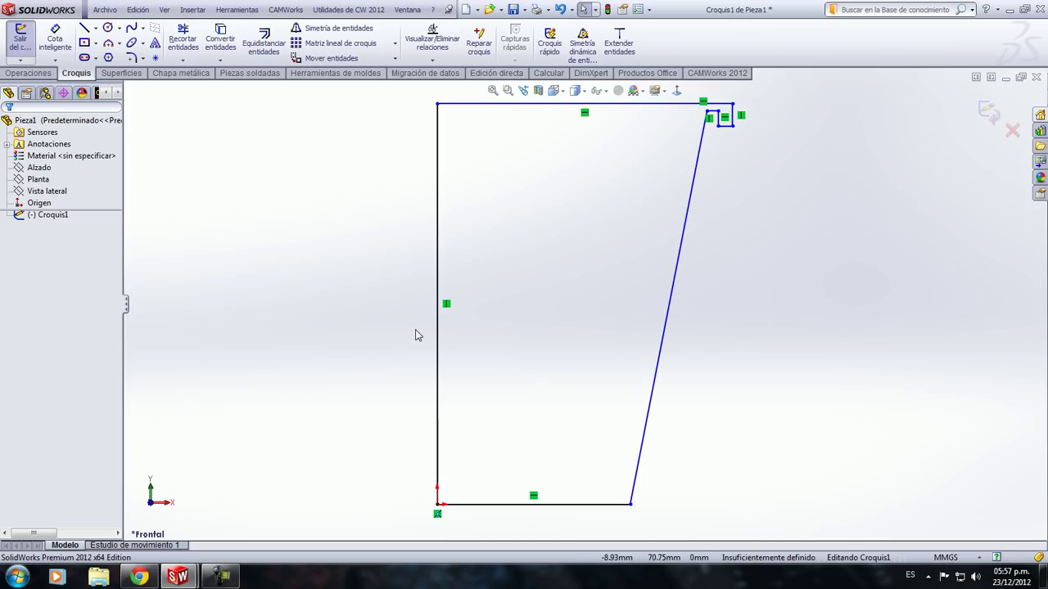
scroll(416, 334, up, 3)
click(50, 56)
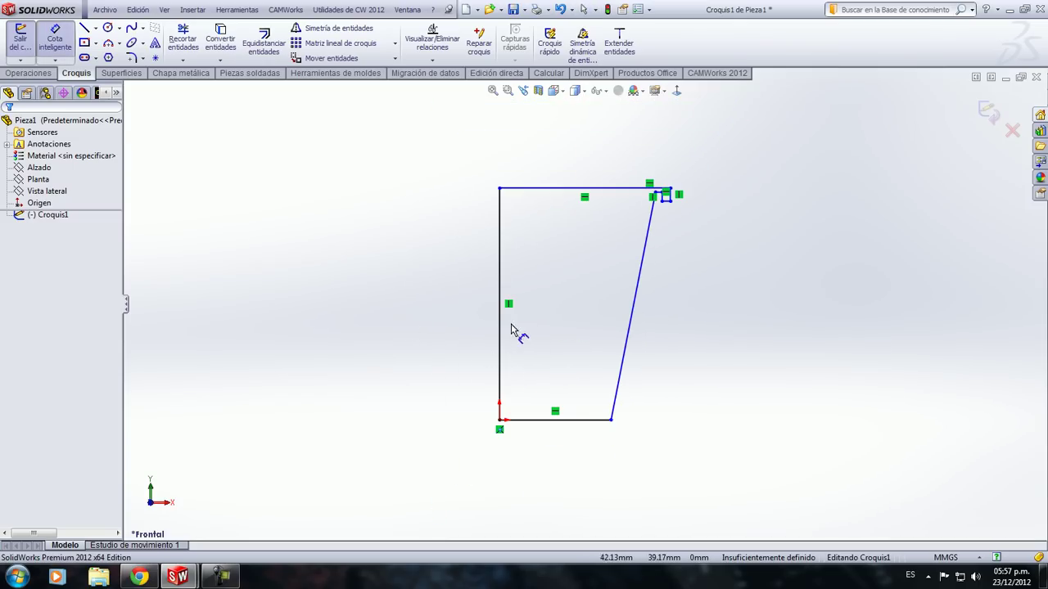
click(501, 296)
click(412, 334)
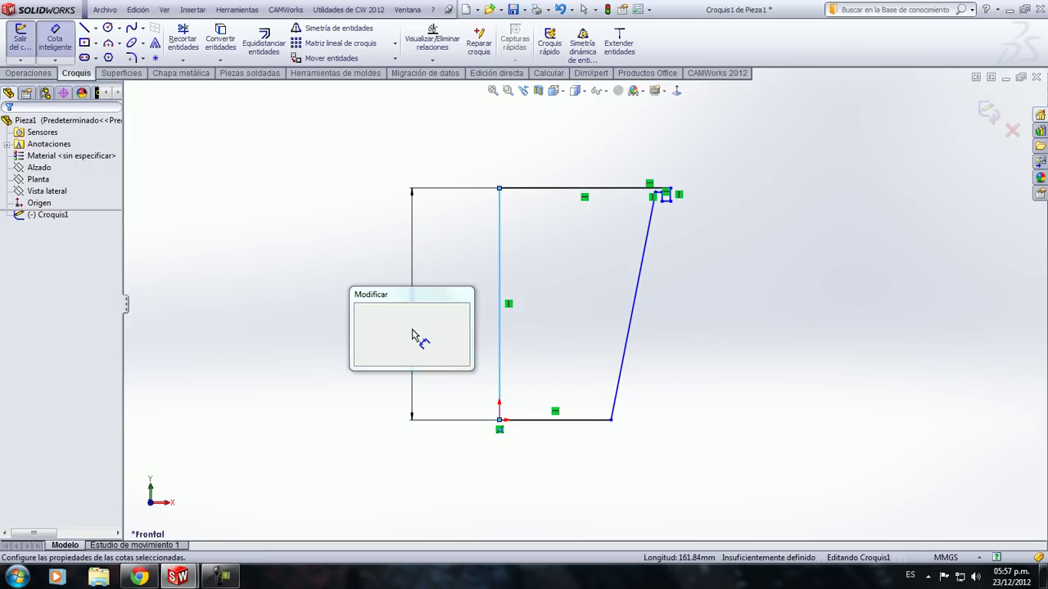
text(250)
key(Return)
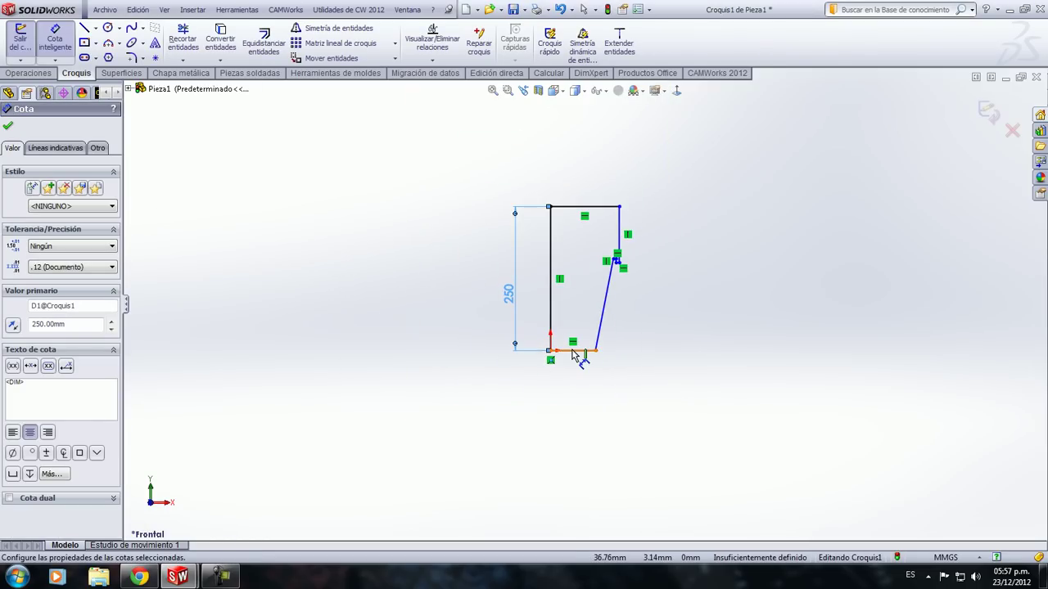
click(573, 353)
click(575, 391)
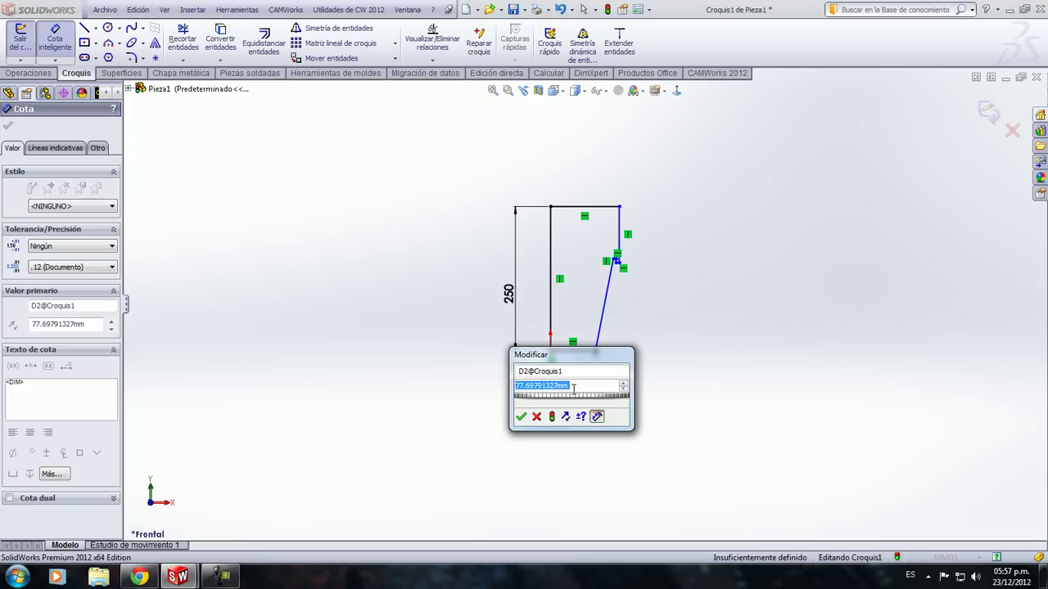
text(130)
key(Return)
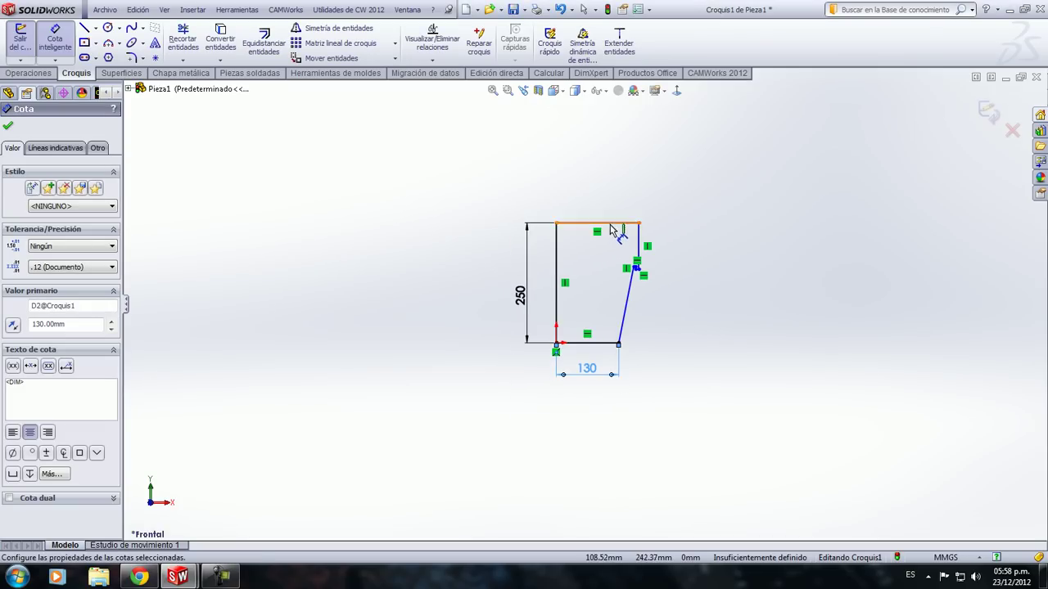
Dimension the top edge at 180 width and the rim's vertical edge at 10
click(614, 223)
click(615, 211)
text(180)
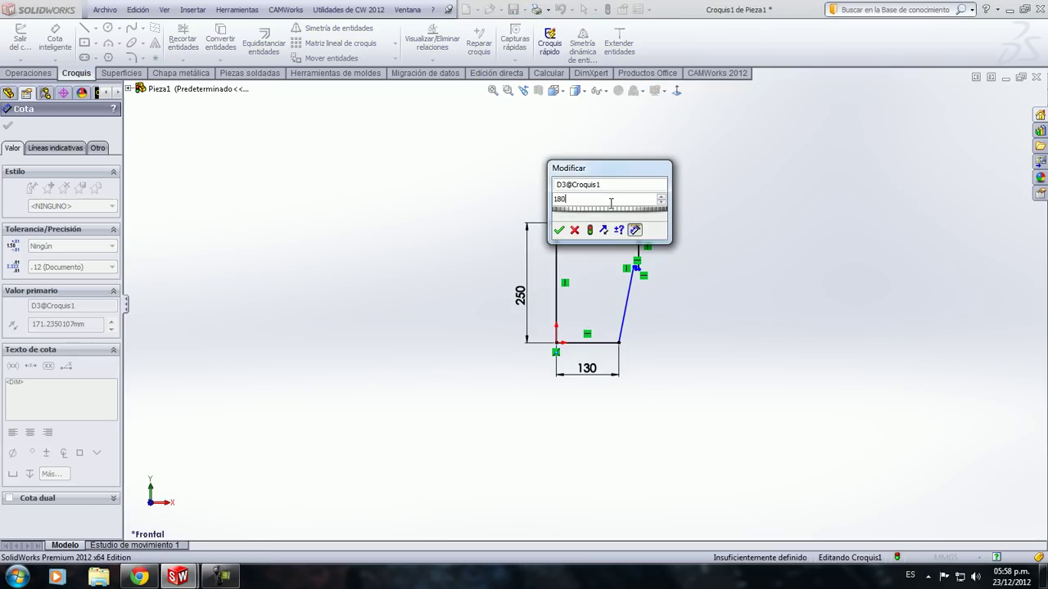
key(Return)
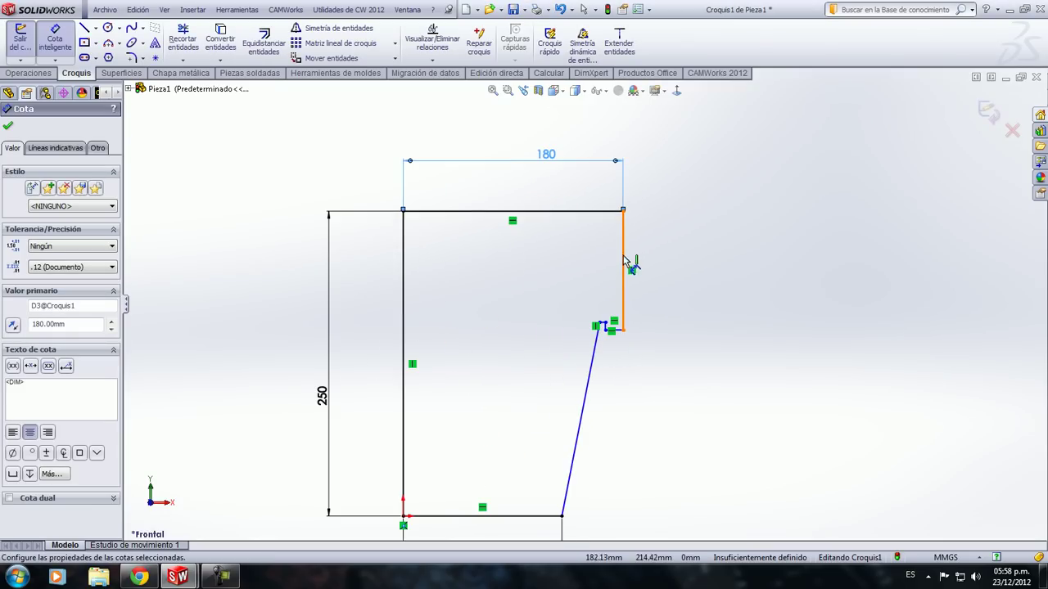
click(632, 270)
click(659, 264)
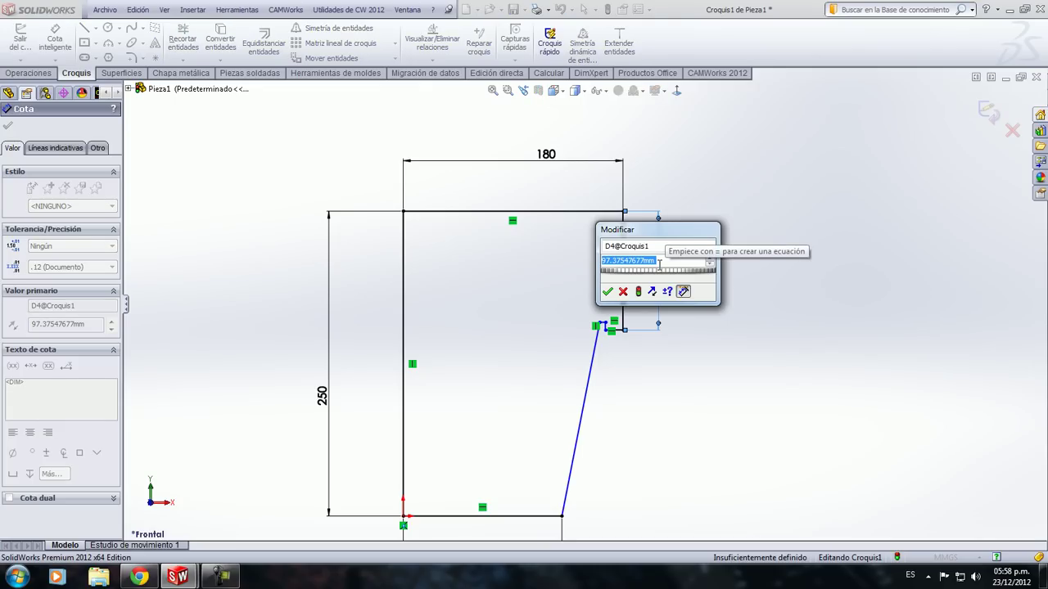
text(10)
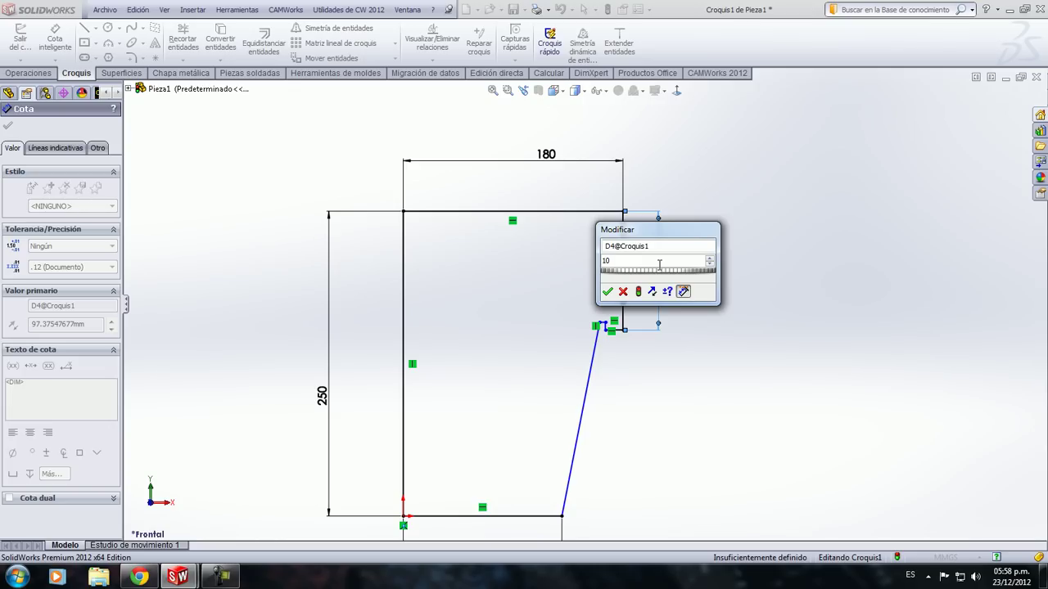
key(Return)
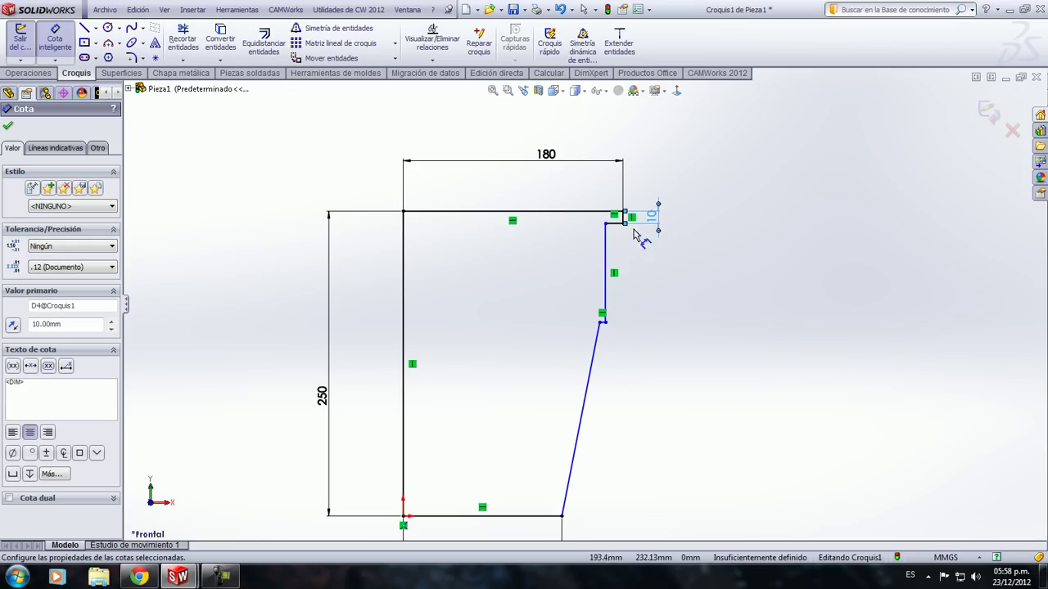
Set the short step edge below the rim to 6 mm
scroll(617, 232, down, 2)
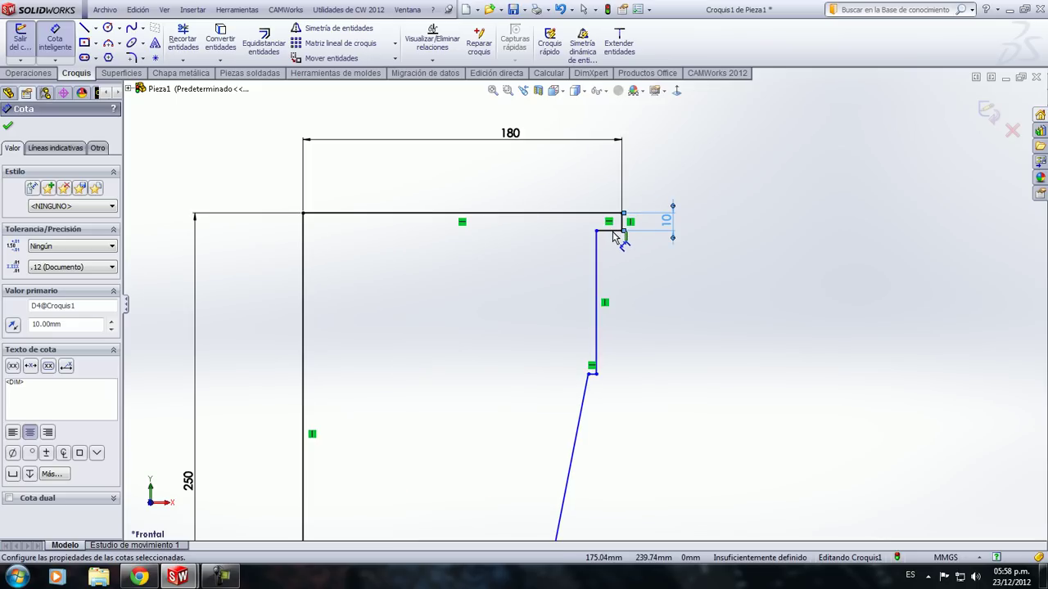
click(616, 236)
click(620, 263)
text(6)
key(Return)
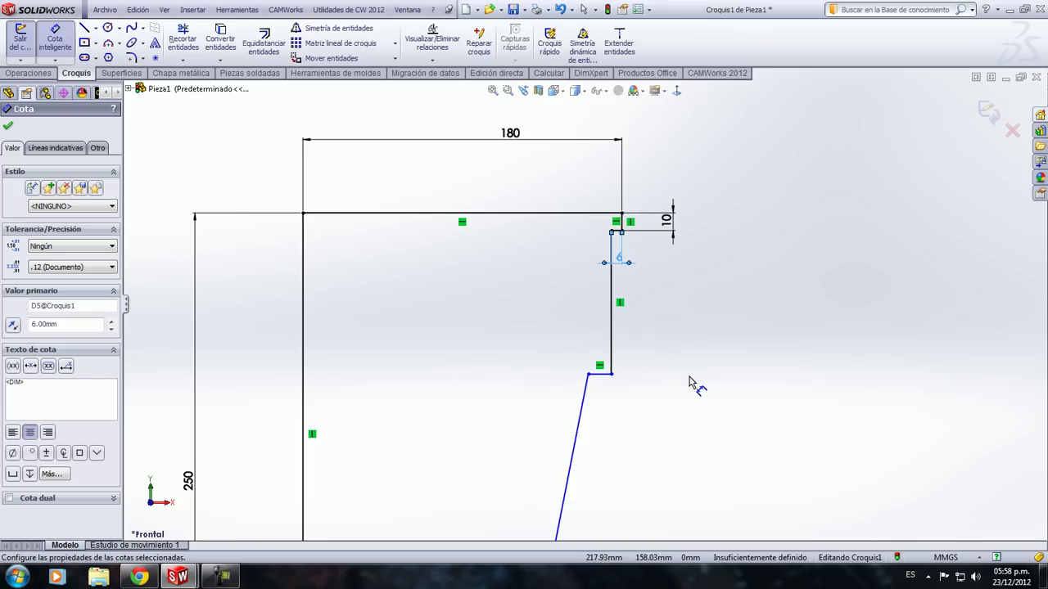
Set the wall height to 245 mm, from the rim ledge to the bottom line
right_click(733, 385)
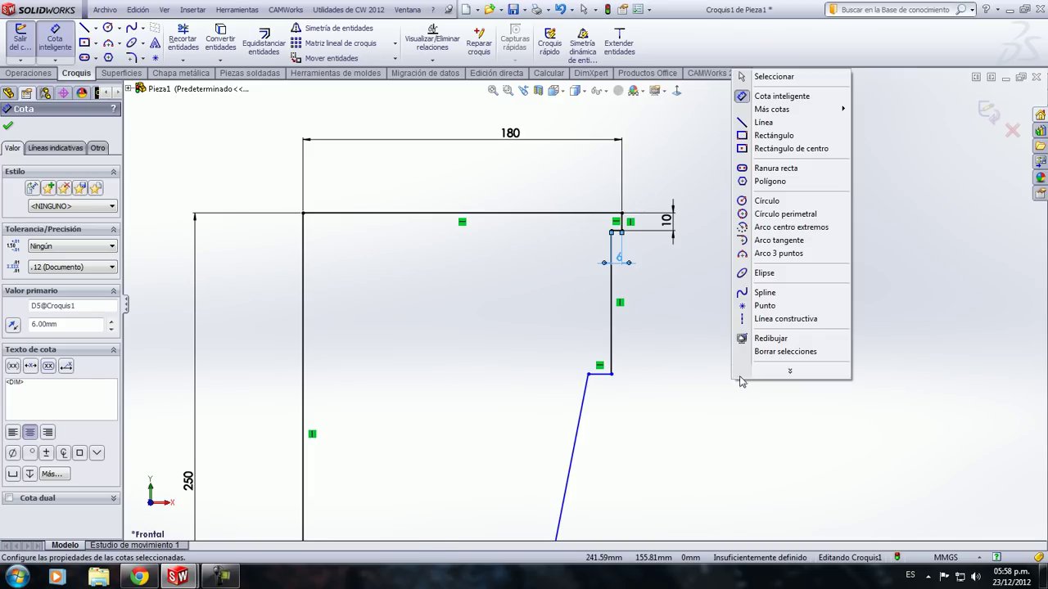
click(676, 392)
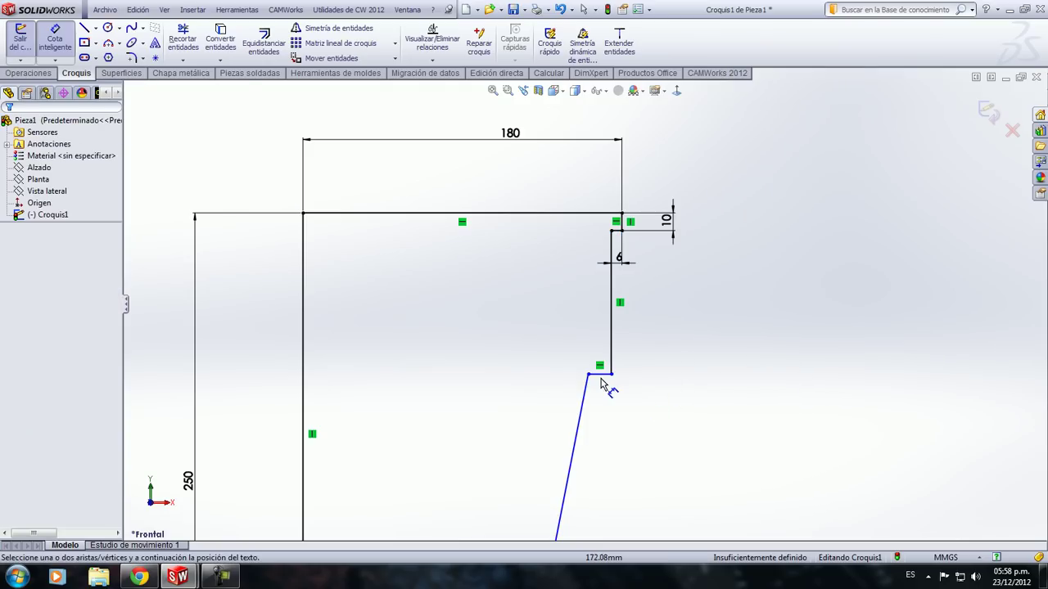
click(602, 376)
key(f)
click(544, 445)
click(667, 415)
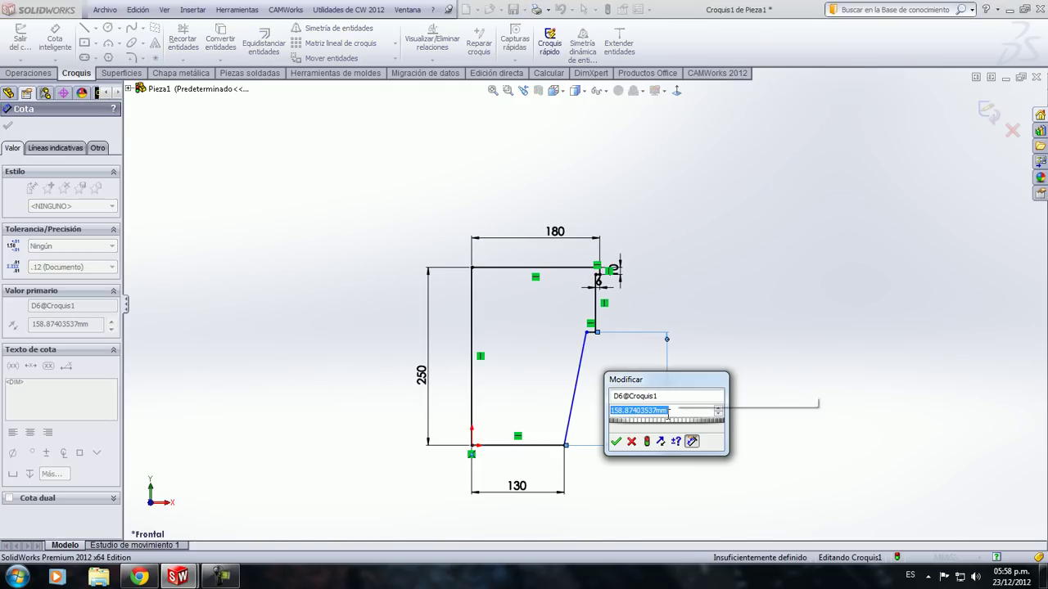
text(24)
key(Escape)
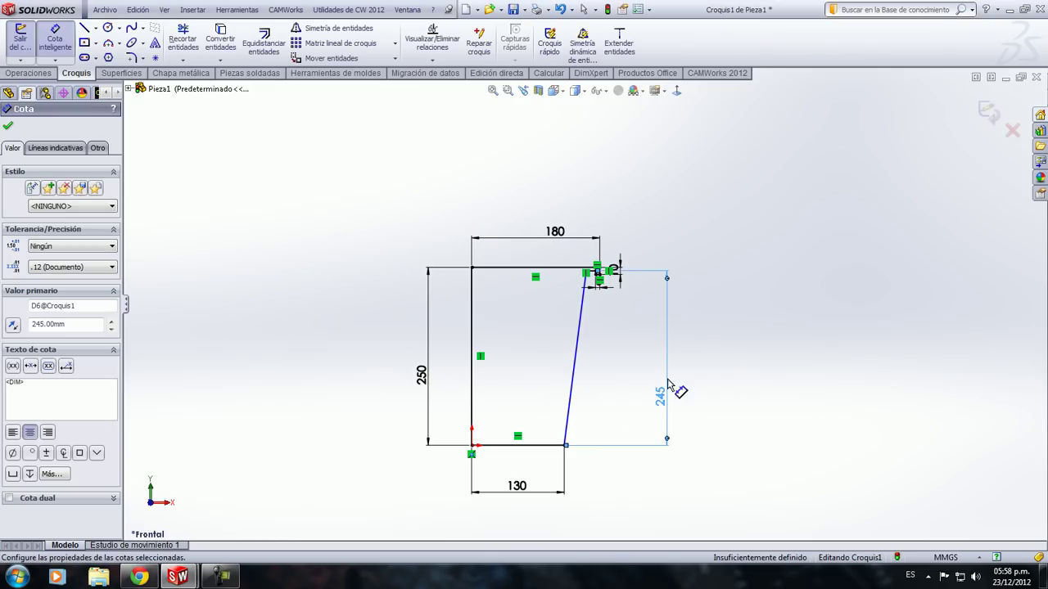
Discard an over-defining length dimension placed on the slanted wall
right_click(723, 297)
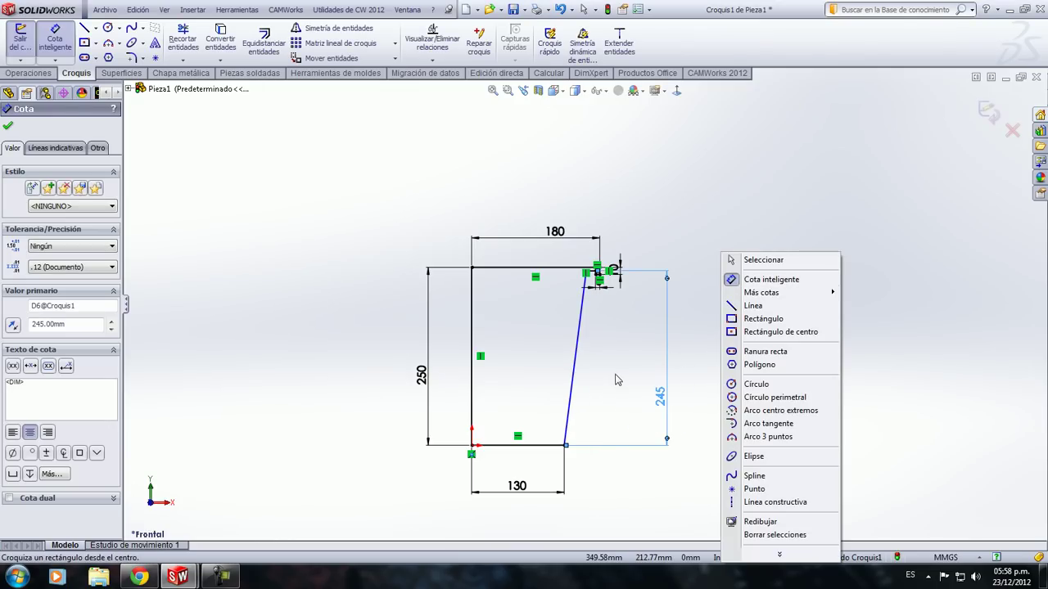
click(617, 379)
click(573, 385)
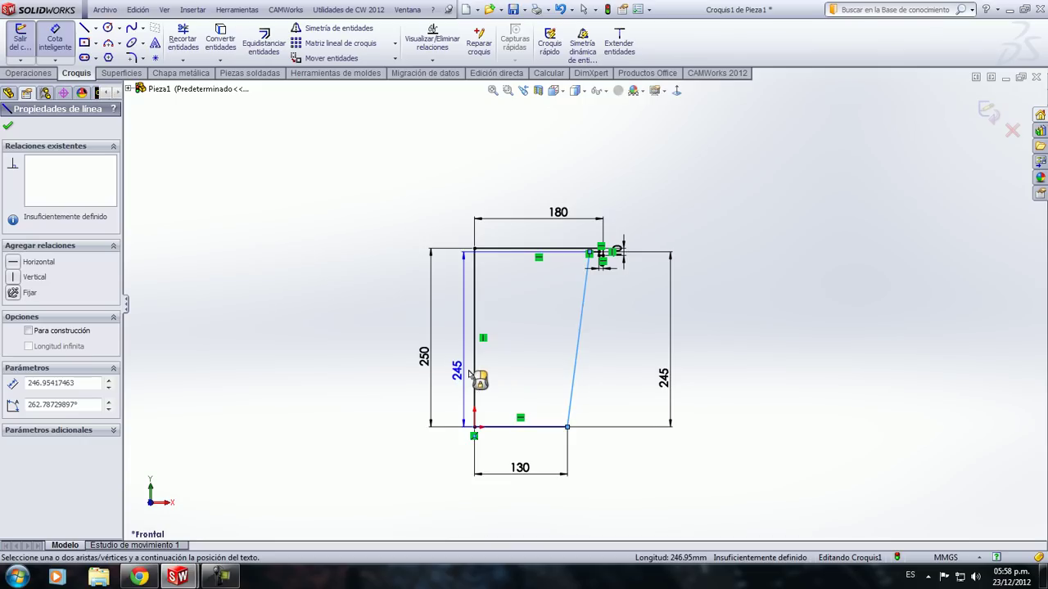
click(470, 372)
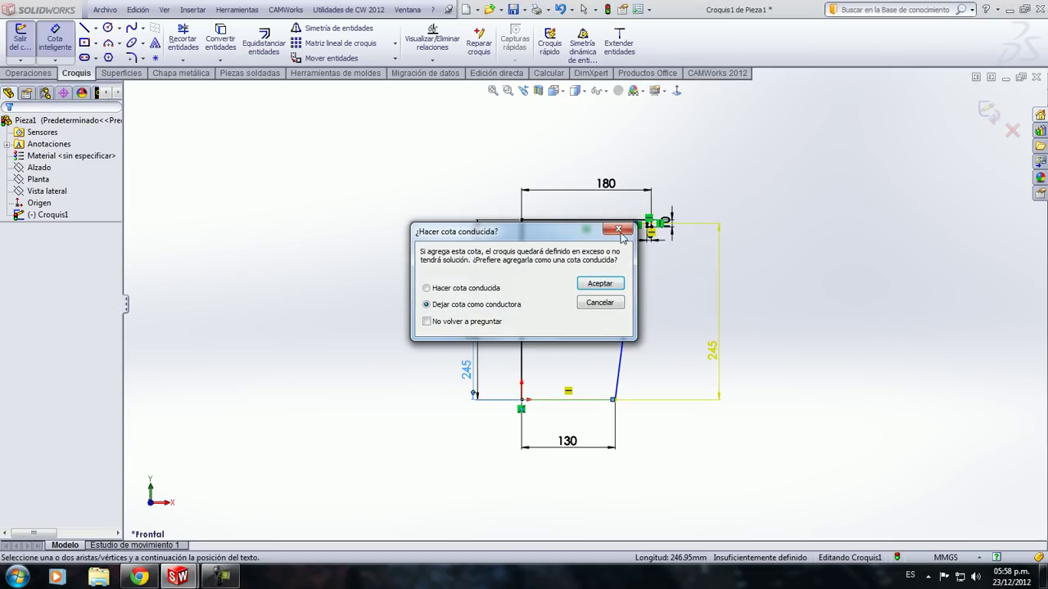
click(620, 233)
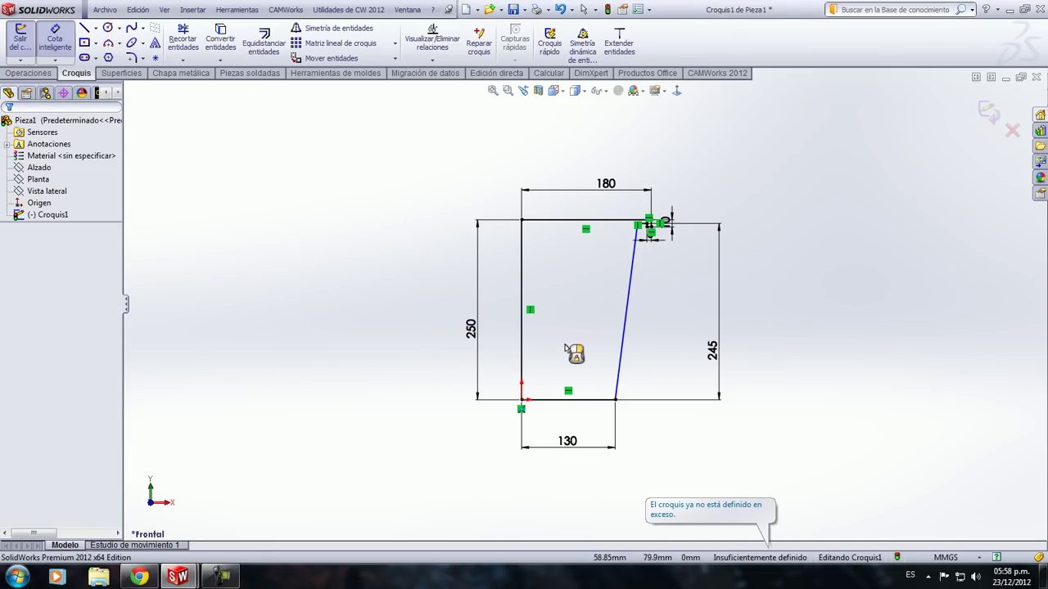
right_click(368, 353)
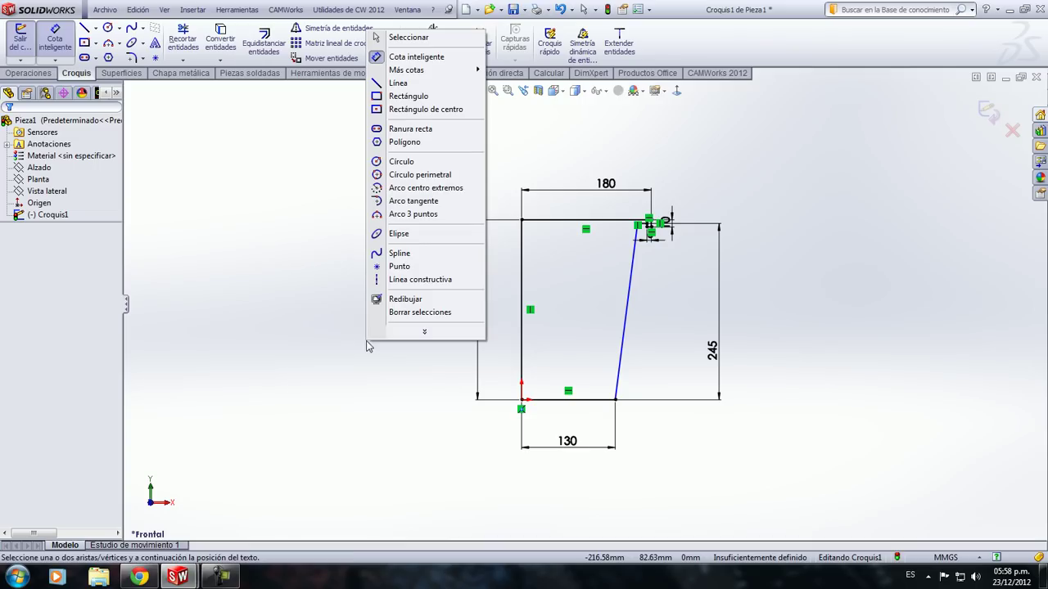
click(408, 37)
right_click(386, 215)
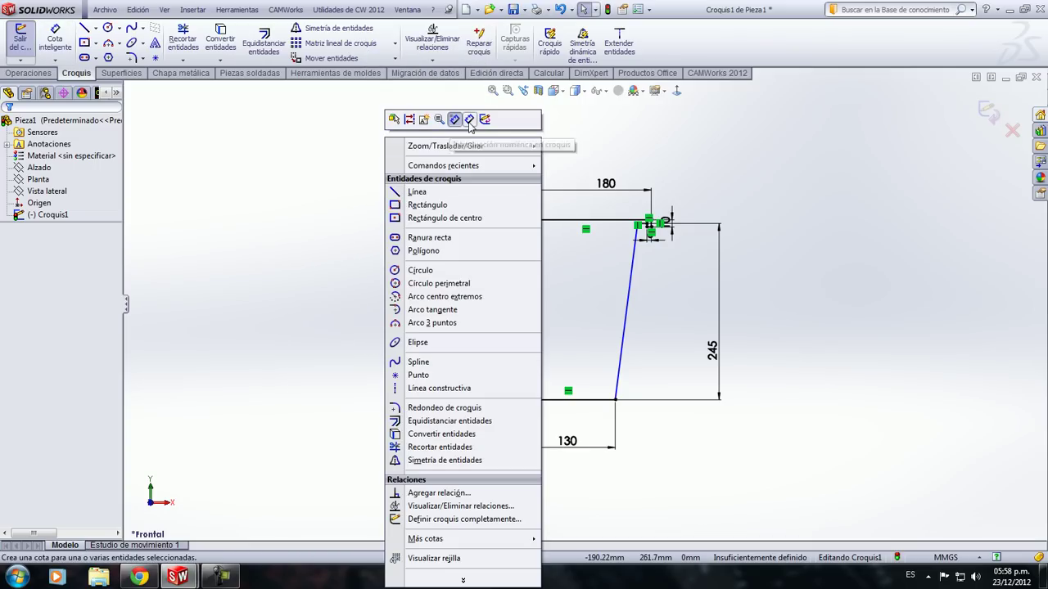
click(469, 119)
Add a 9° taper angle between the left and slanted walls, moving its label into the sketch
click(522, 335)
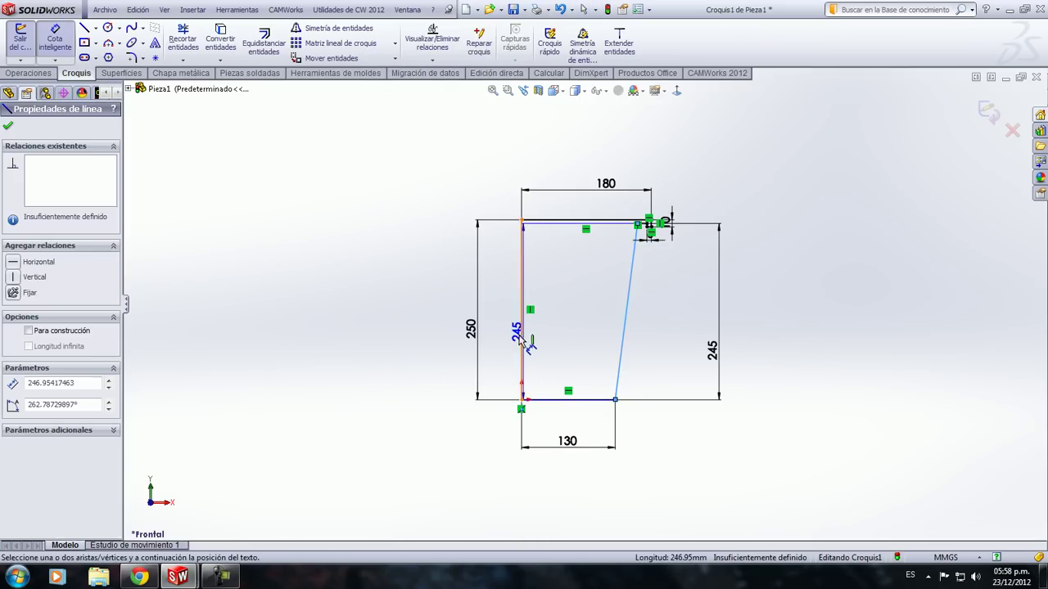
click(622, 344)
click(561, 352)
key(Return)
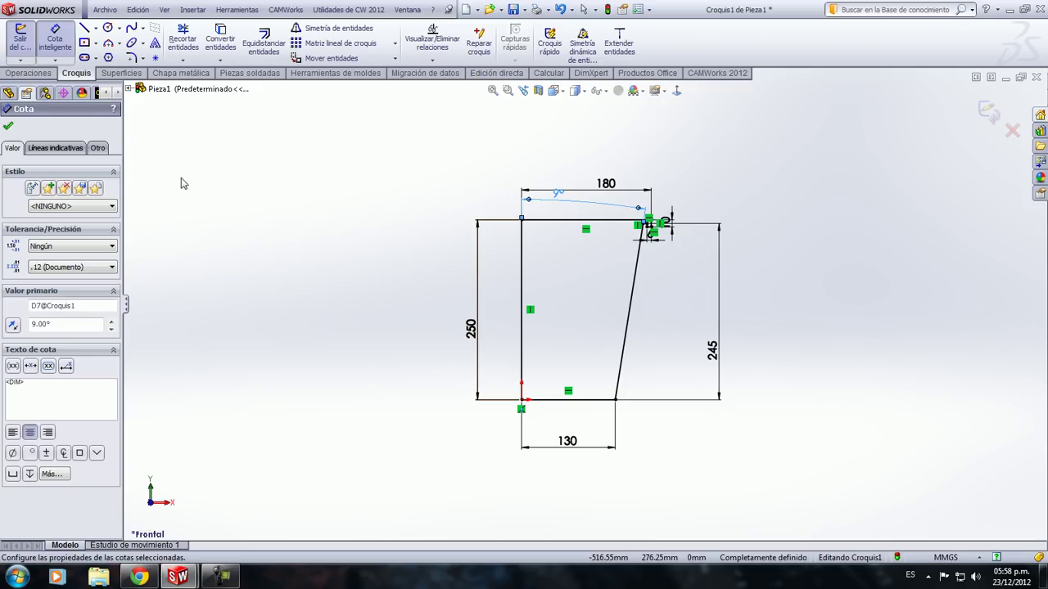
key(Escape)
drag(557, 193, 576, 301)
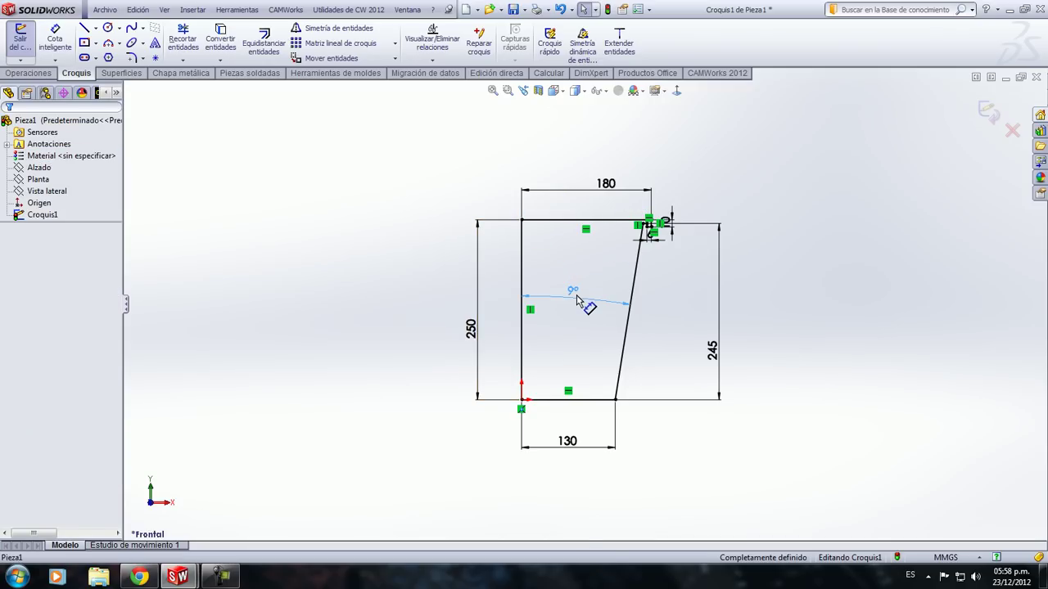
right_click(576, 301)
key(Escape)
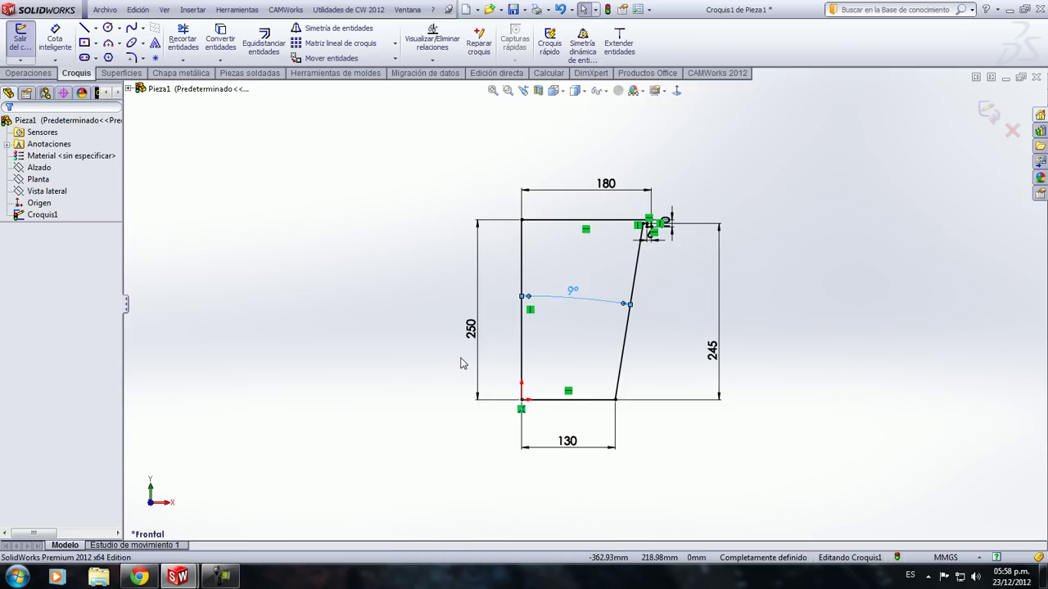
click(461, 362)
scroll(601, 270, down, 3)
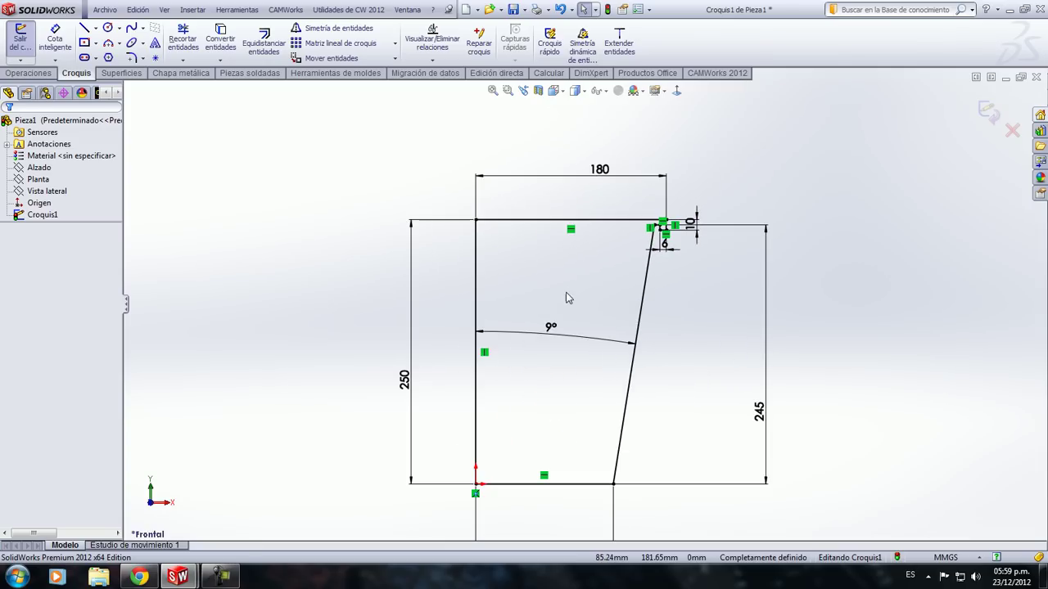
From an isometric view, start a Revolución de saliente/base on Croquis1
scroll(566, 297, up, 3)
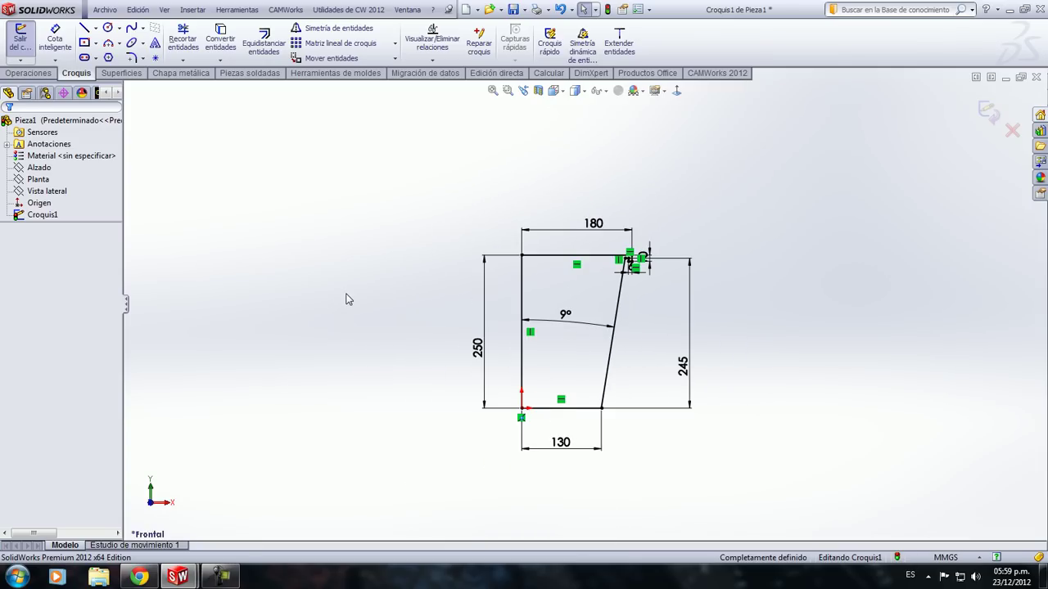
key(ctrl+7)
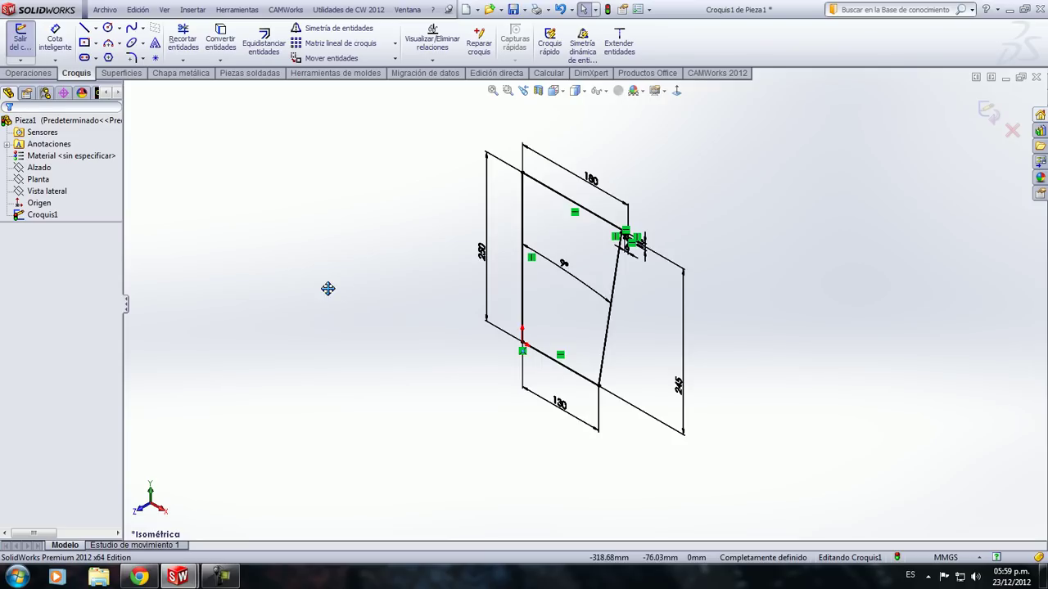
ctrl+middle_drag(328, 288, 322, 338)
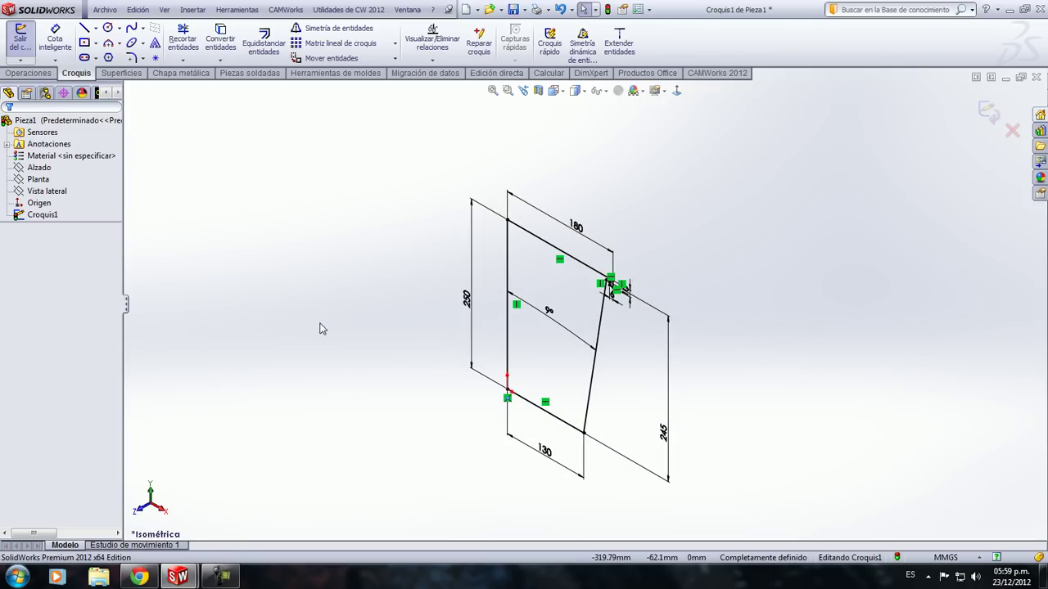
click(47, 75)
click(79, 45)
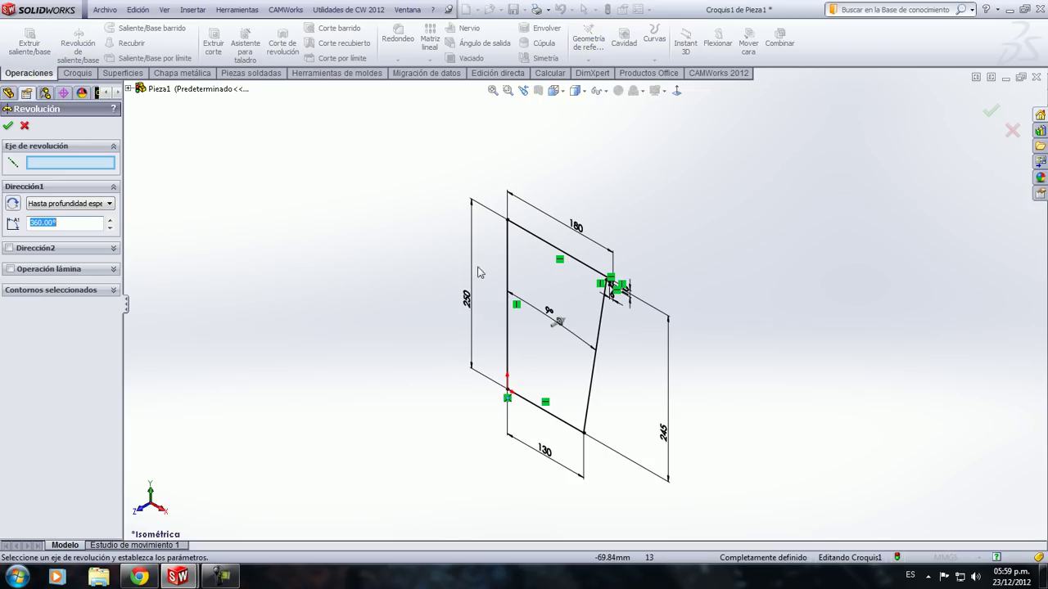
Revolve the profile 360° about the left vertical line into Revolución1
click(507, 270)
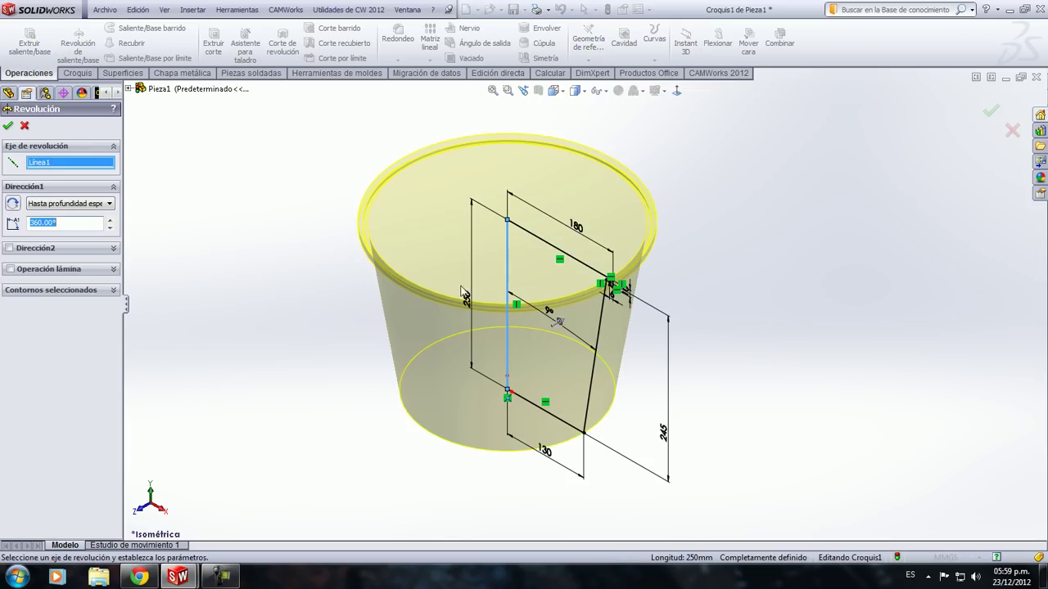
click(8, 125)
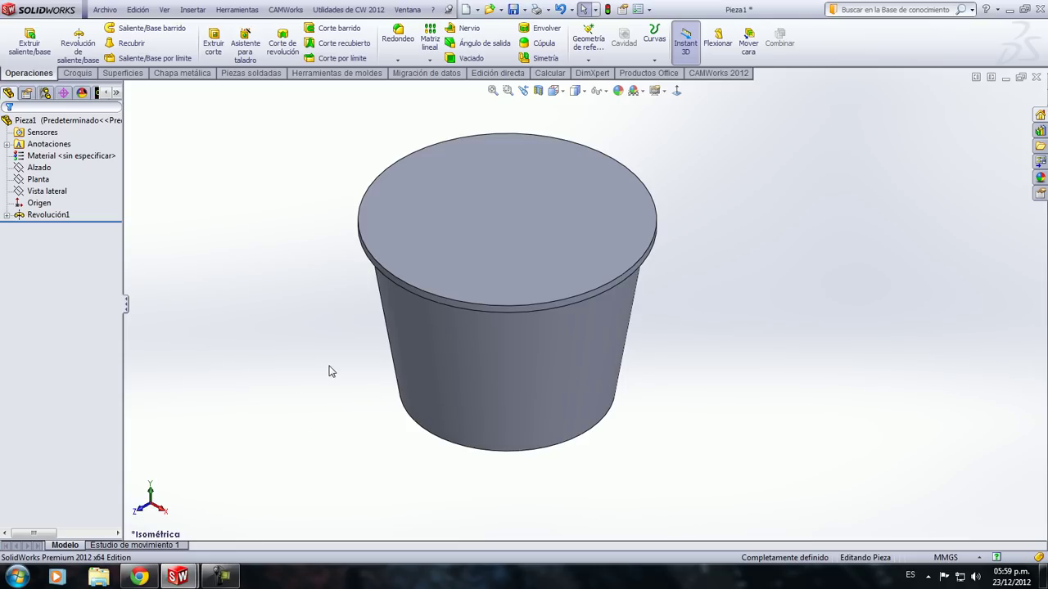
mouse_move(289, 291)
middle_down()
mouse_move(280, 340)
mouse_move(274, 287)
middle_up()
key(ctrl+7)
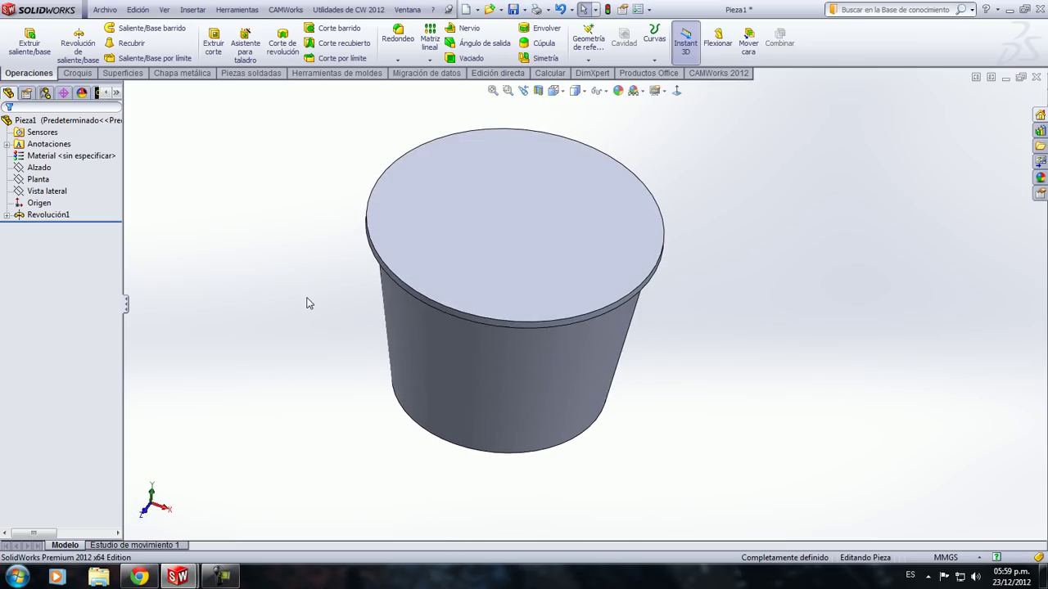
Shell the cup to 3 mm walls, removing the top face to leave it open
click(469, 58)
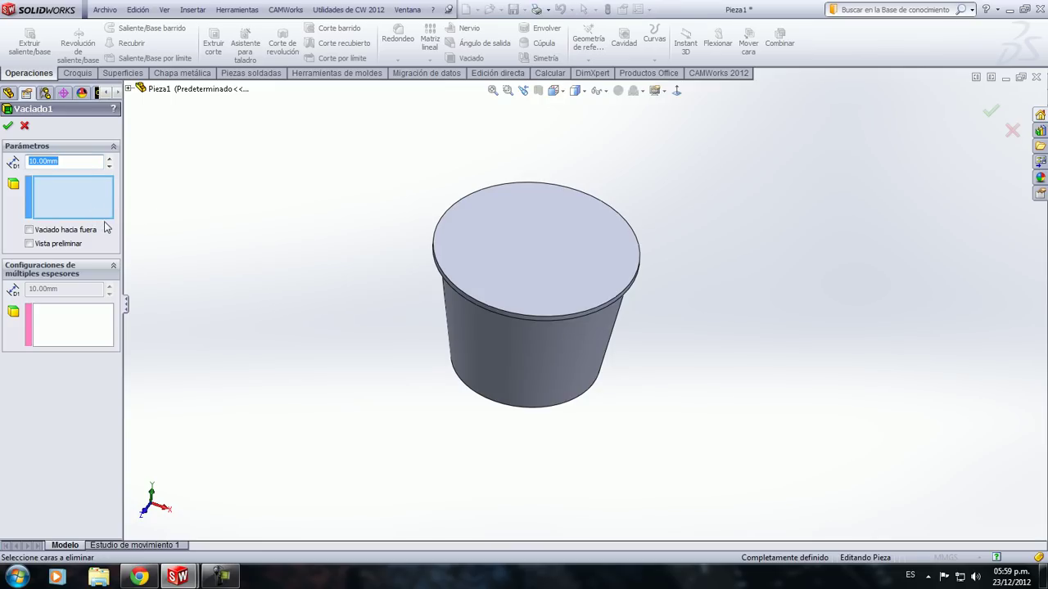
text(3)
click(476, 250)
right_click(367, 240)
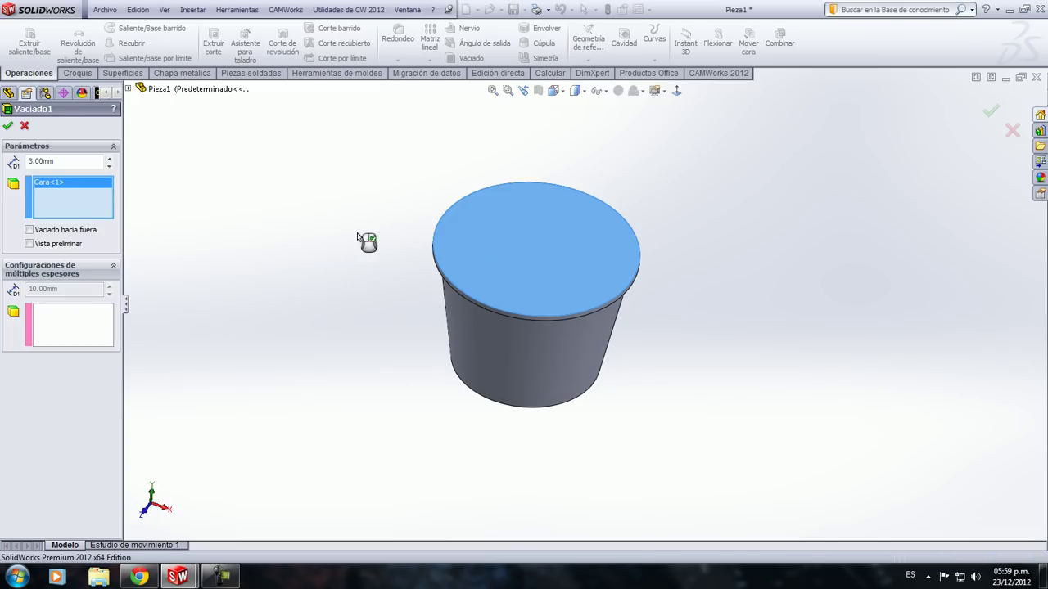
mouse_move(279, 223)
middle_down()
mouse_move(343, 262)
mouse_move(348, 374)
mouse_move(320, 376)
mouse_move(370, 298)
mouse_move(348, 237)
mouse_move(306, 243)
mouse_move(339, 300)
mouse_move(379, 302)
mouse_move(374, 262)
mouse_move(329, 312)
mouse_move(361, 369)
mouse_move(423, 335)
mouse_move(361, 263)
mouse_move(322, 275)
mouse_move(283, 346)
mouse_move(297, 367)
mouse_move(339, 318)
mouse_move(346, 208)
mouse_move(368, 225)
middle_up()
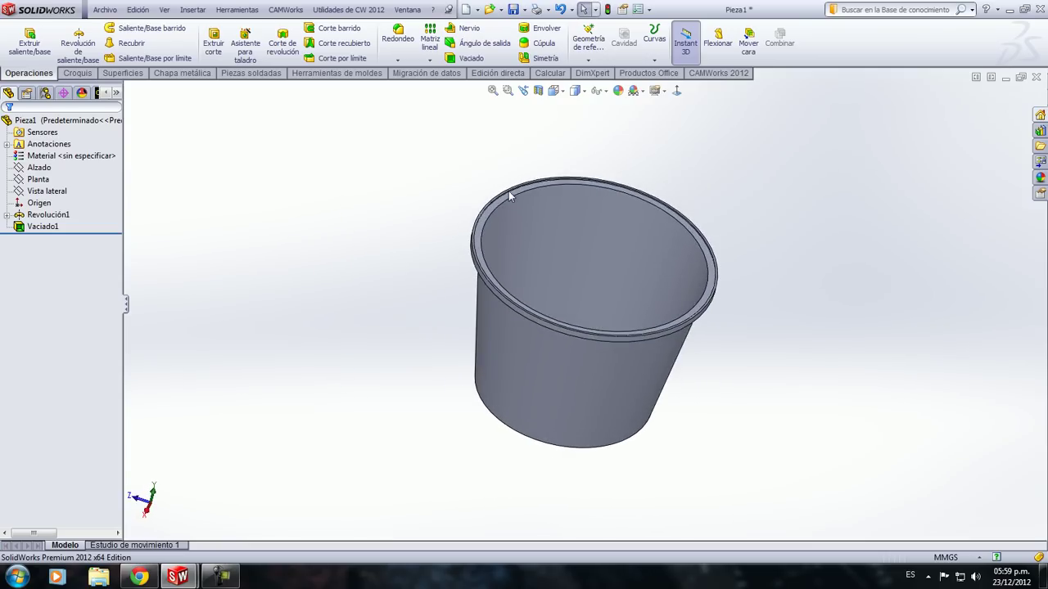
scroll(512, 209, down, 4)
scroll(510, 208, down, 3)
scroll(545, 265, down, 2)
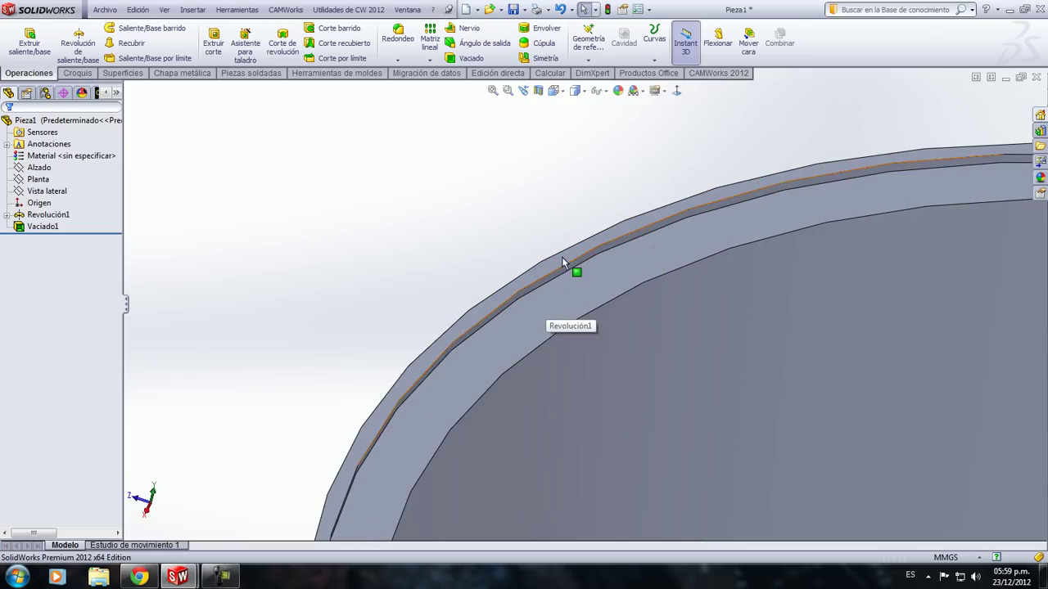
scroll(564, 264, up, 2)
scroll(570, 211, up, 3)
scroll(570, 212, up, 4)
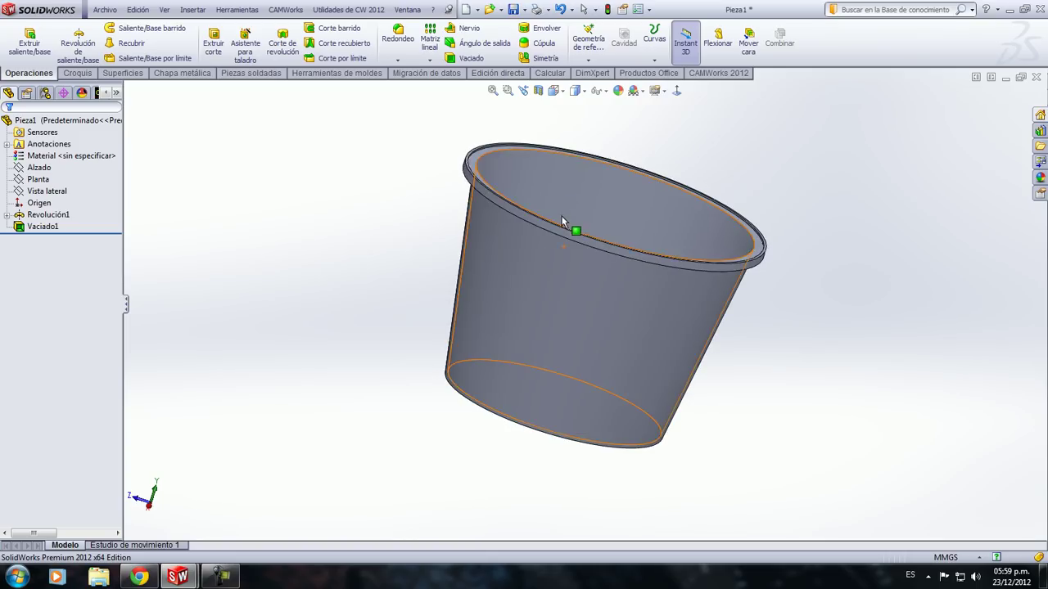
key(ctrl+7)
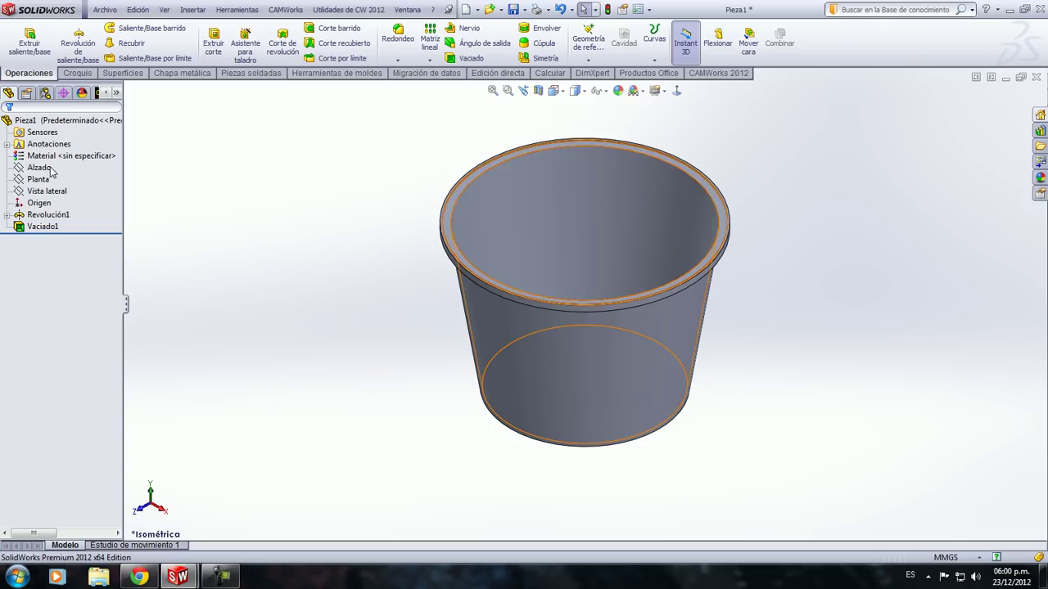
click(39, 167)
Start Croquis2 on Alzado, viewed normal, with a vertical centerline from above the rim to the origin
click(57, 149)
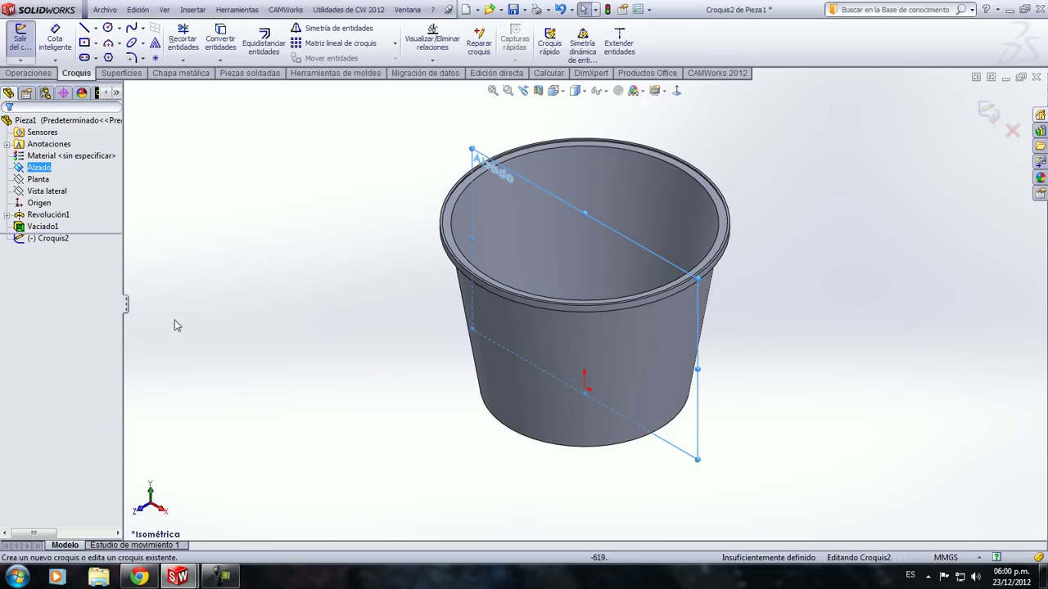
click(126, 305)
key(ctrl+8)
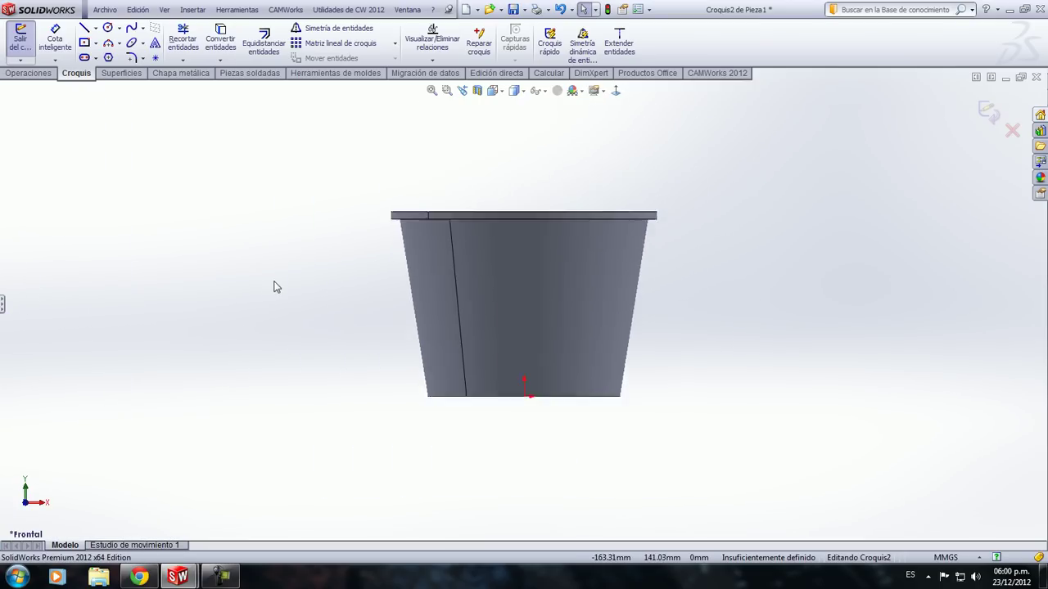
right_drag(259, 282, 259, 241)
click(523, 182)
click(524, 381)
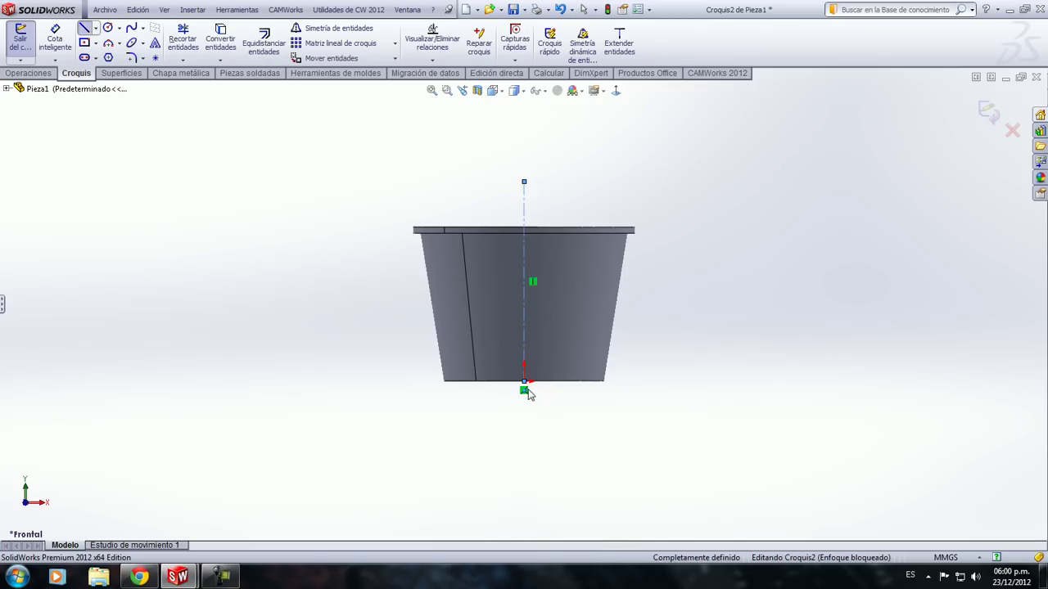
right_click(524, 387)
click(568, 224)
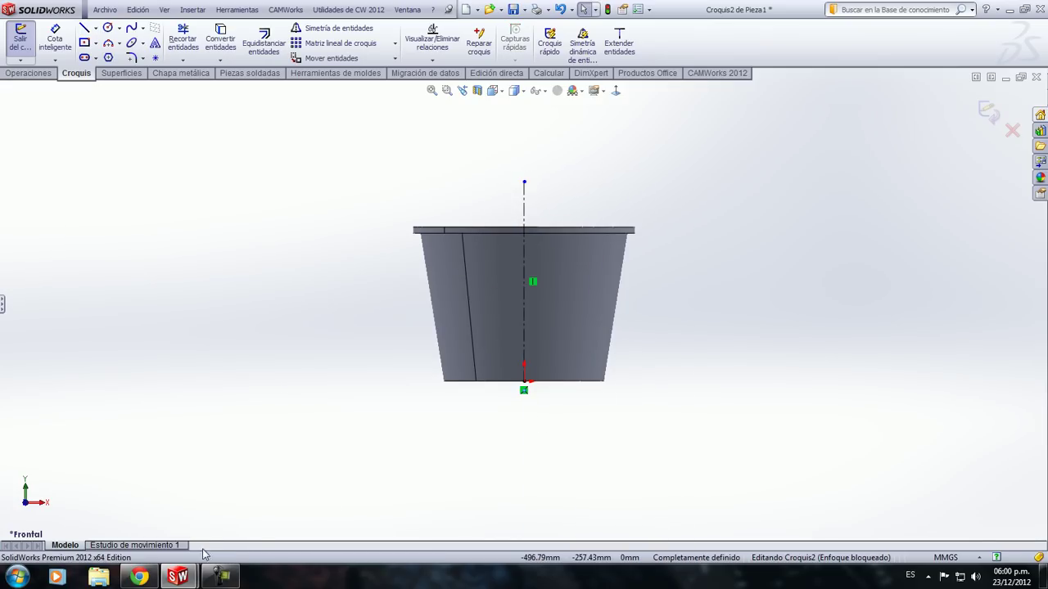
Draw a horizontal Ranura recta slot centred on the centerline just above the cup's base
click(96, 58)
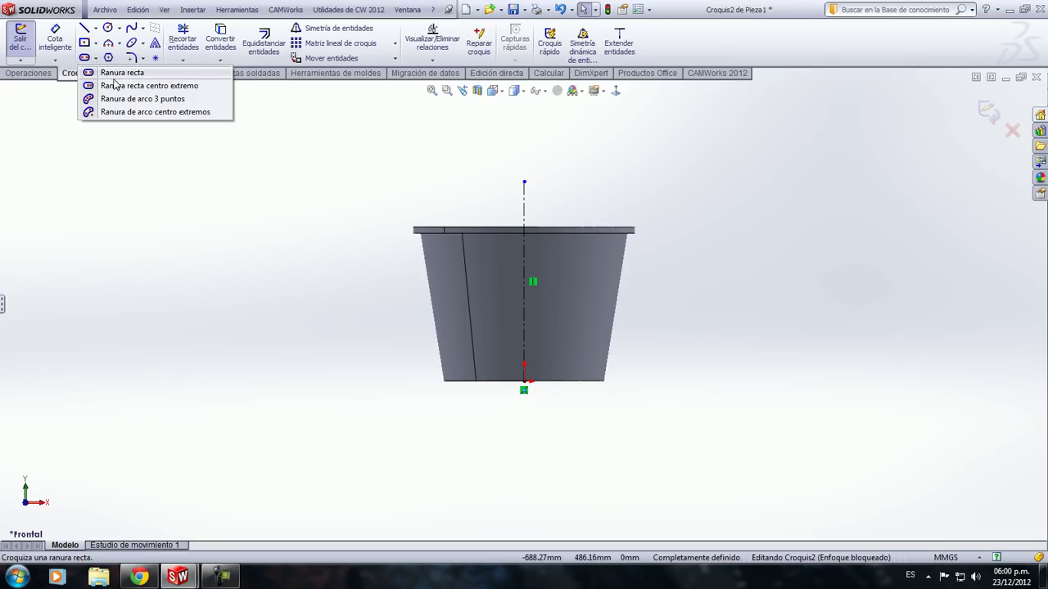
click(128, 86)
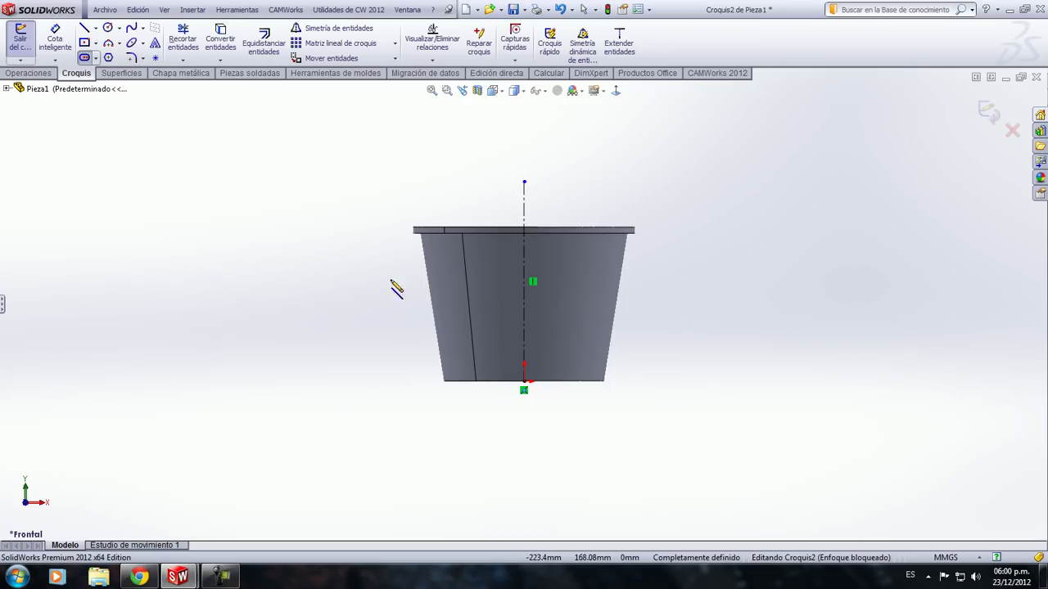
scroll(554, 369, down, 3)
scroll(508, 377, down, 2)
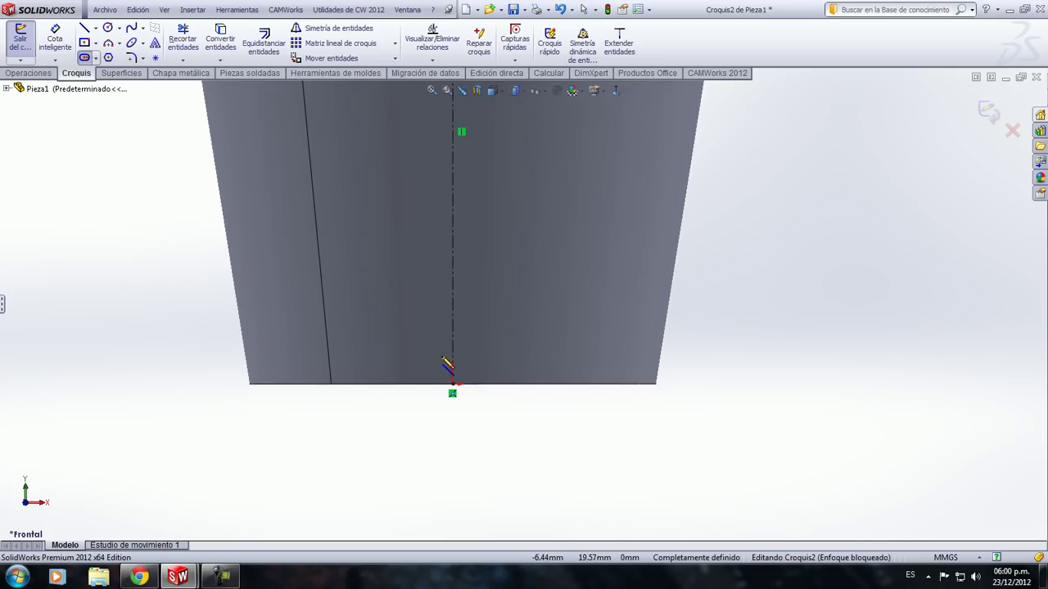
click(452, 352)
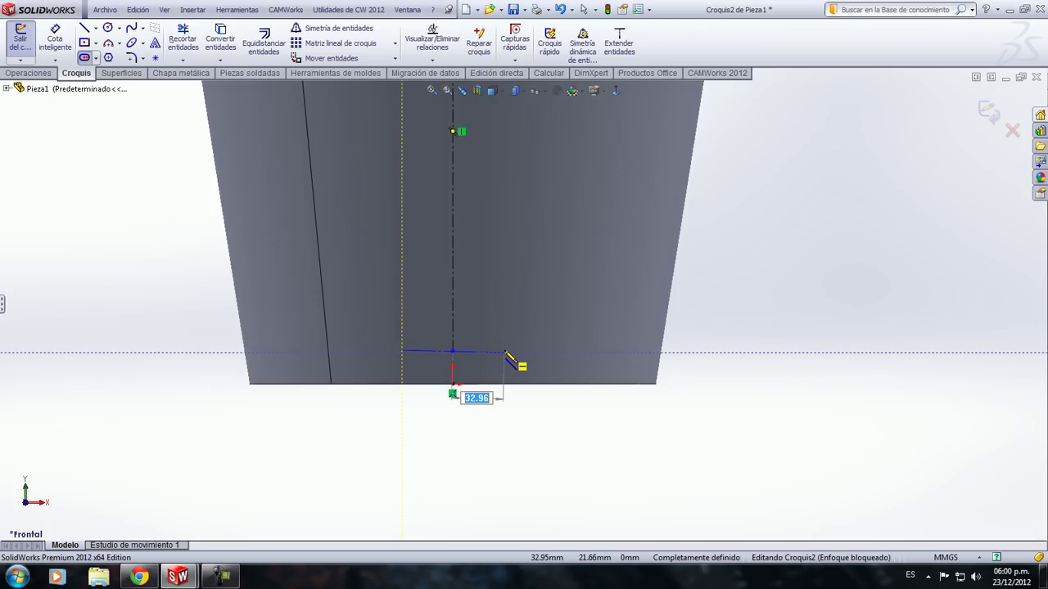
scroll(506, 357, down, 3)
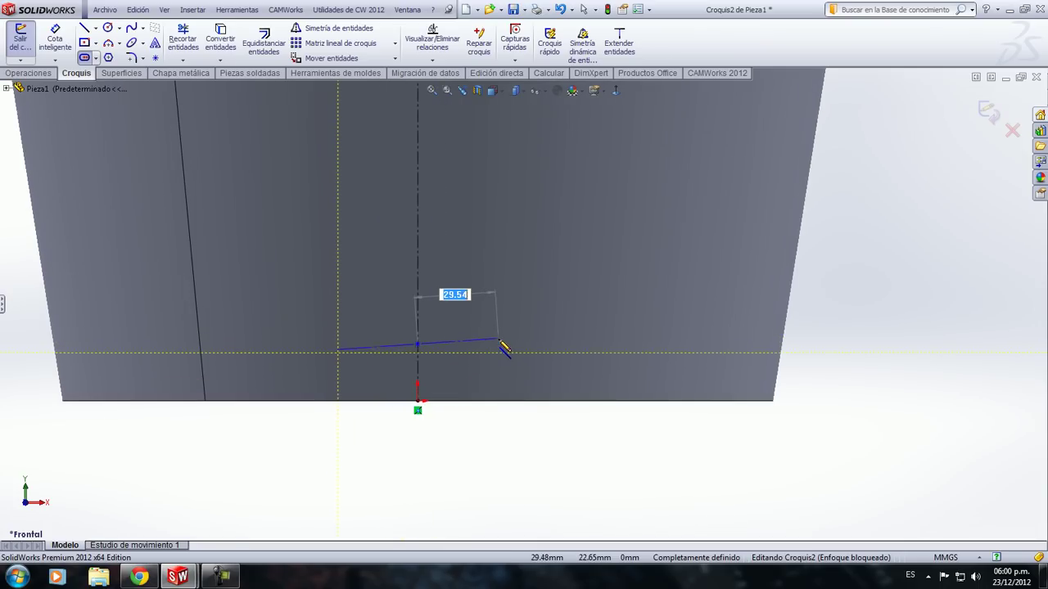
click(501, 343)
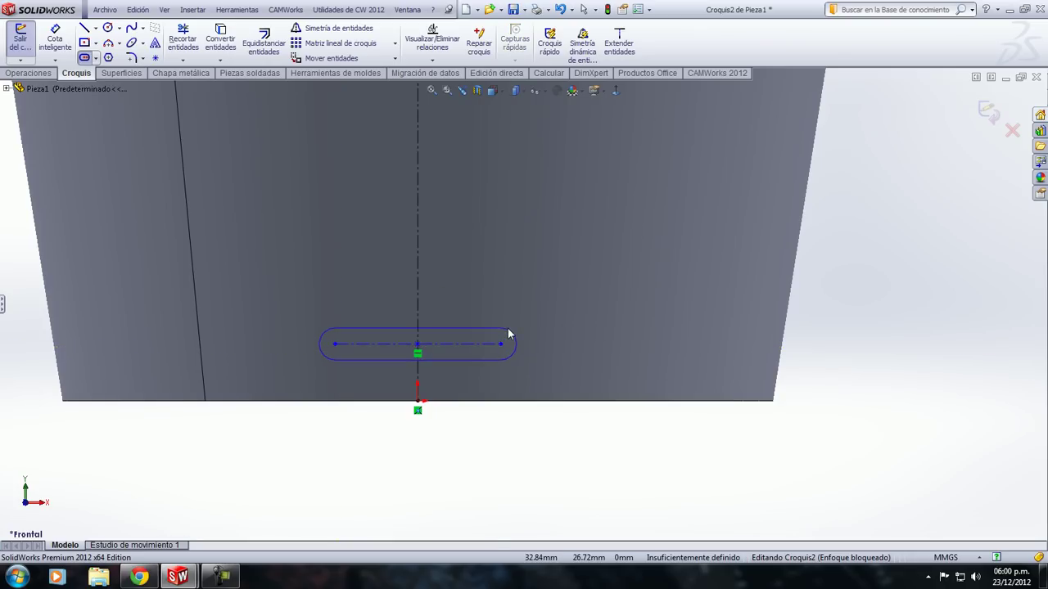
click(508, 328)
right_click(507, 329)
click(540, 238)
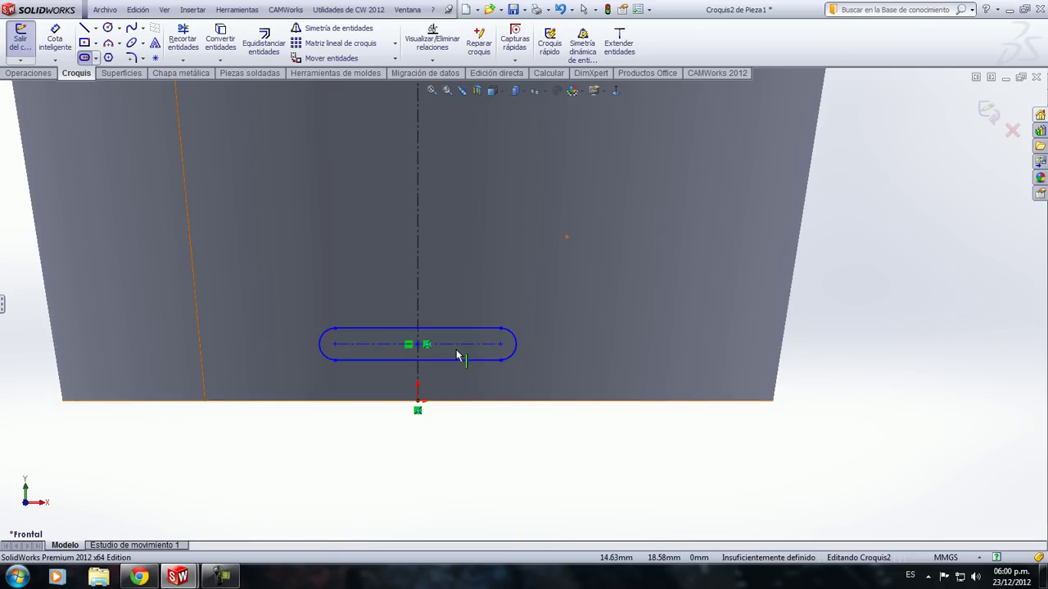
Convert the slot's middle line to construction geometry
click(461, 350)
click(511, 295)
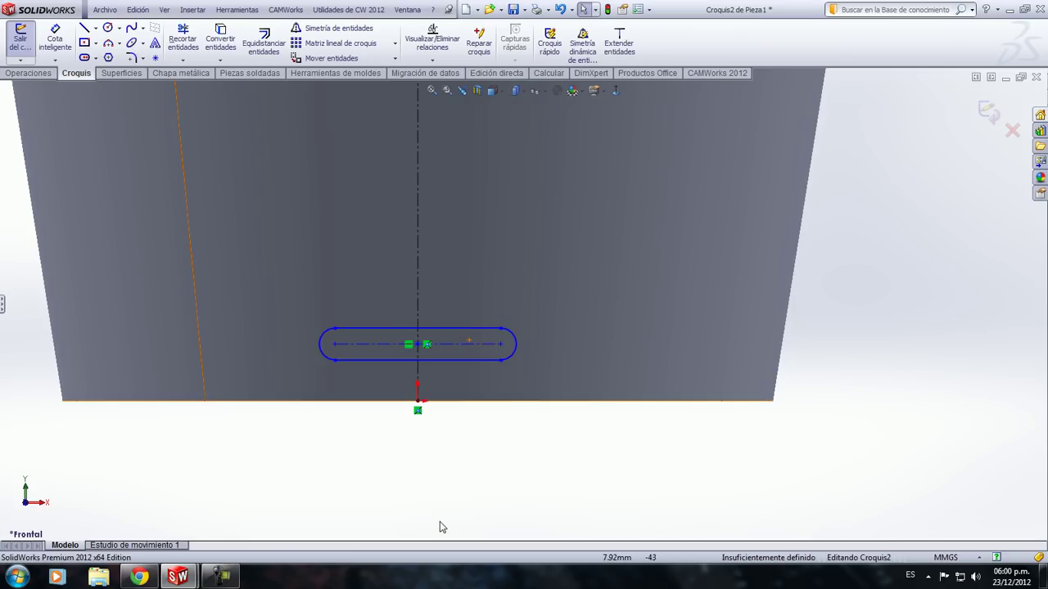
right_drag(471, 495, 482, 459)
Dimension the slot's end arc to R6.5 and its length to 63.5 mm with Smart Dimension
click(516, 349)
click(533, 293)
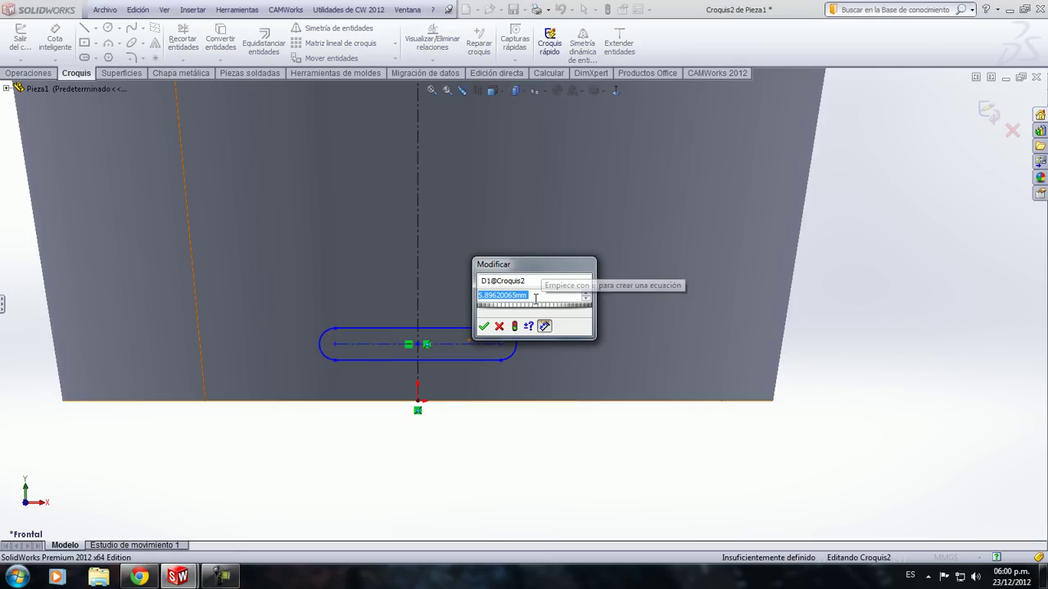
text(6.5)
key(Return)
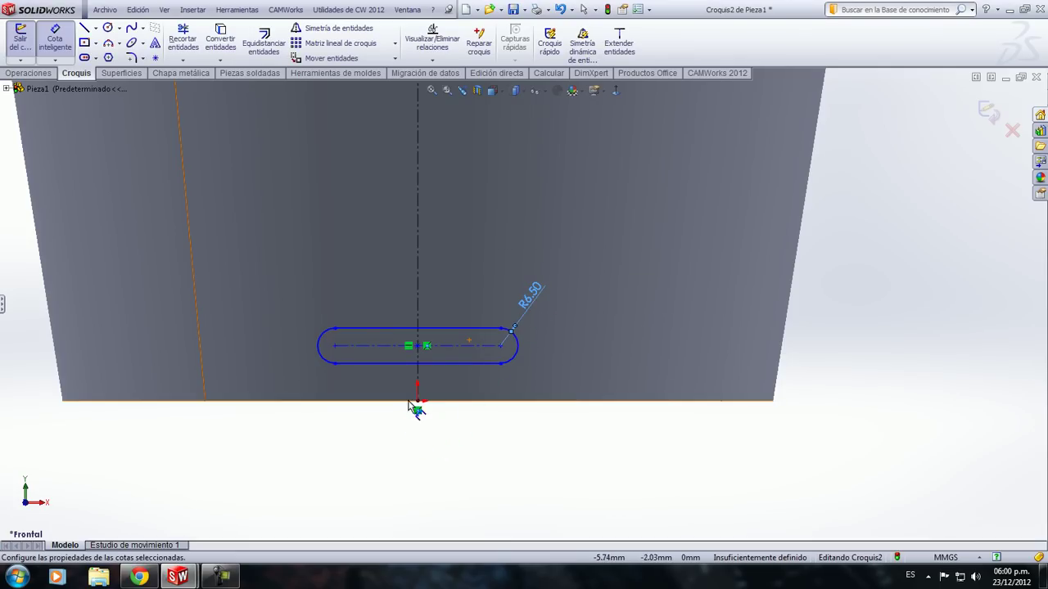
click(471, 346)
click(434, 473)
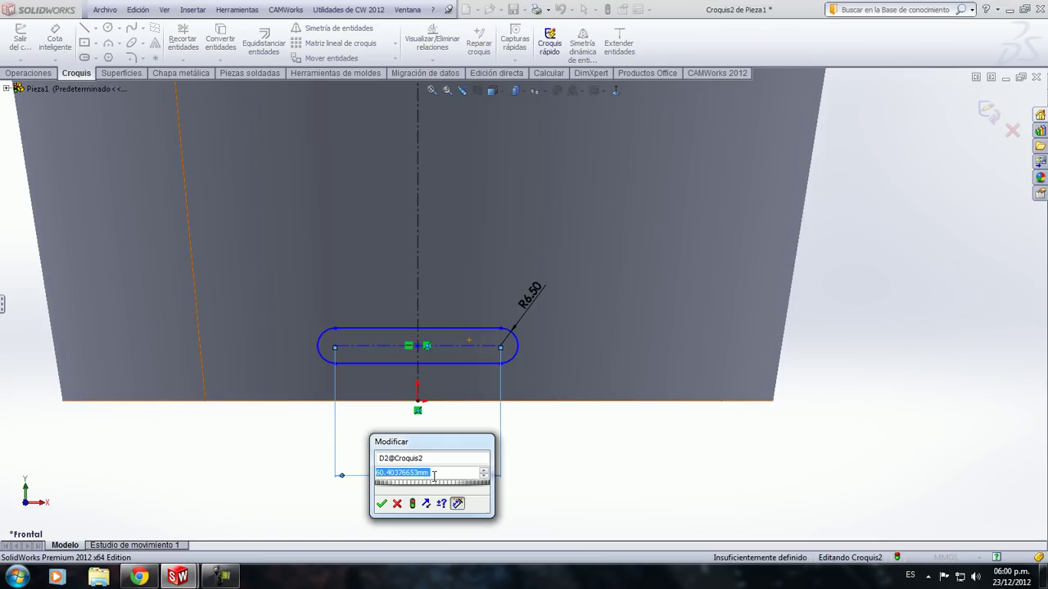
text(63.5)
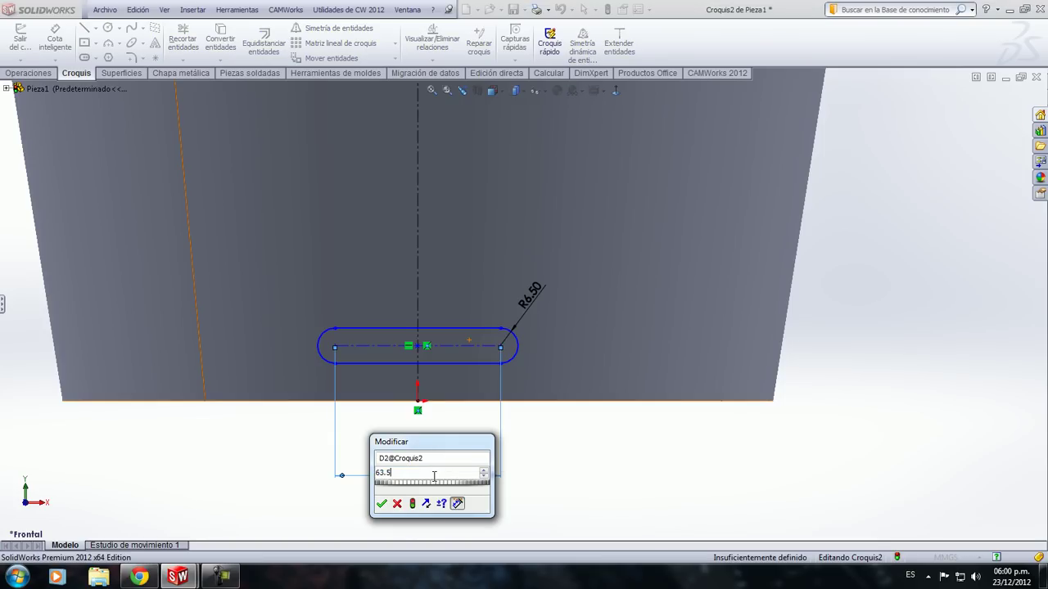
key(Return)
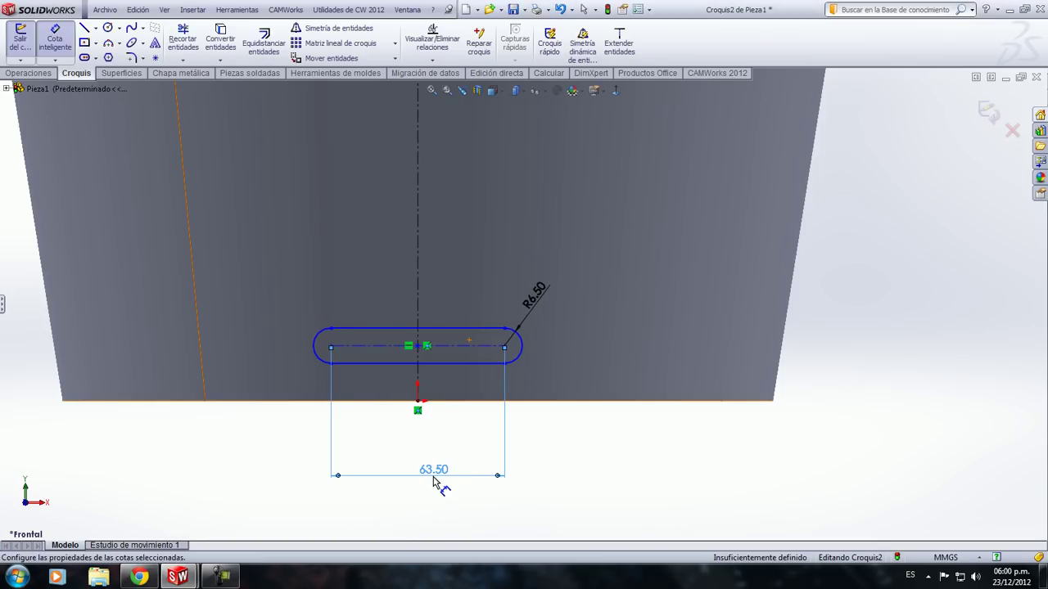
Dimension the slot 37 mm above the basket's bottom edge, discarding a redundant length dimension
click(481, 329)
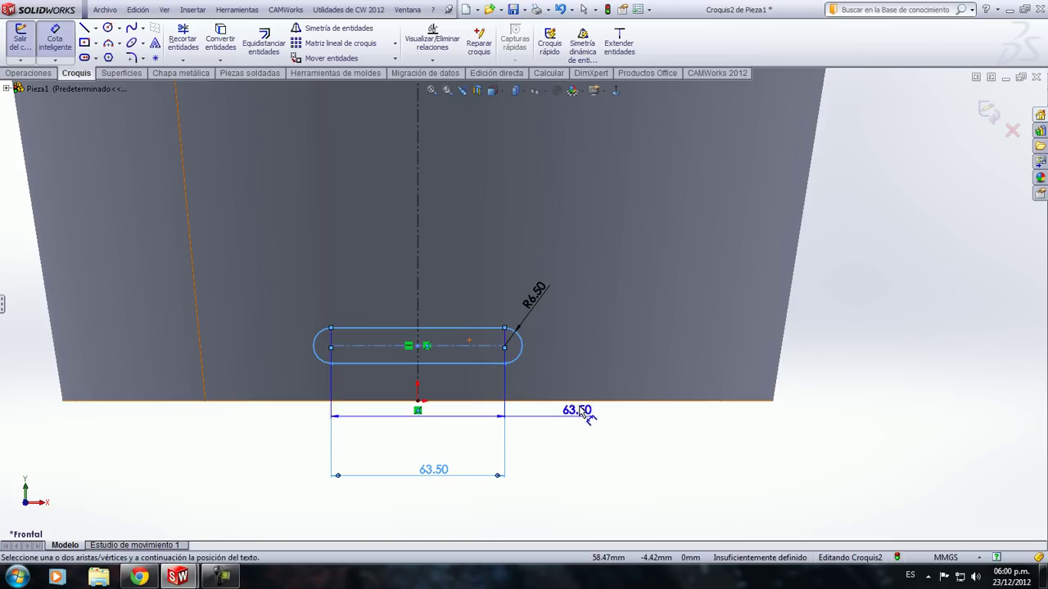
click(581, 405)
click(616, 230)
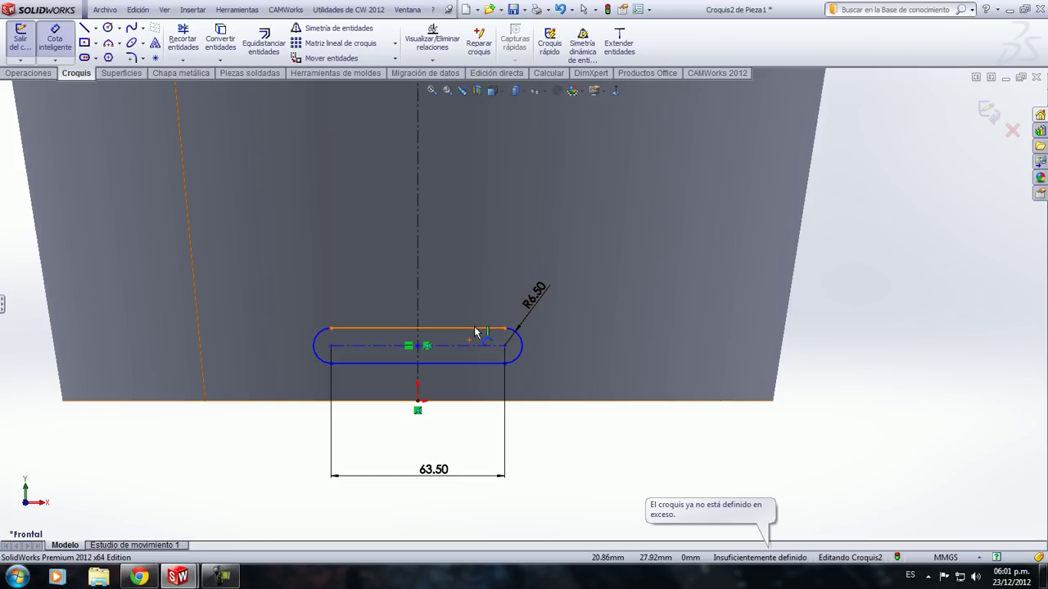
click(561, 400)
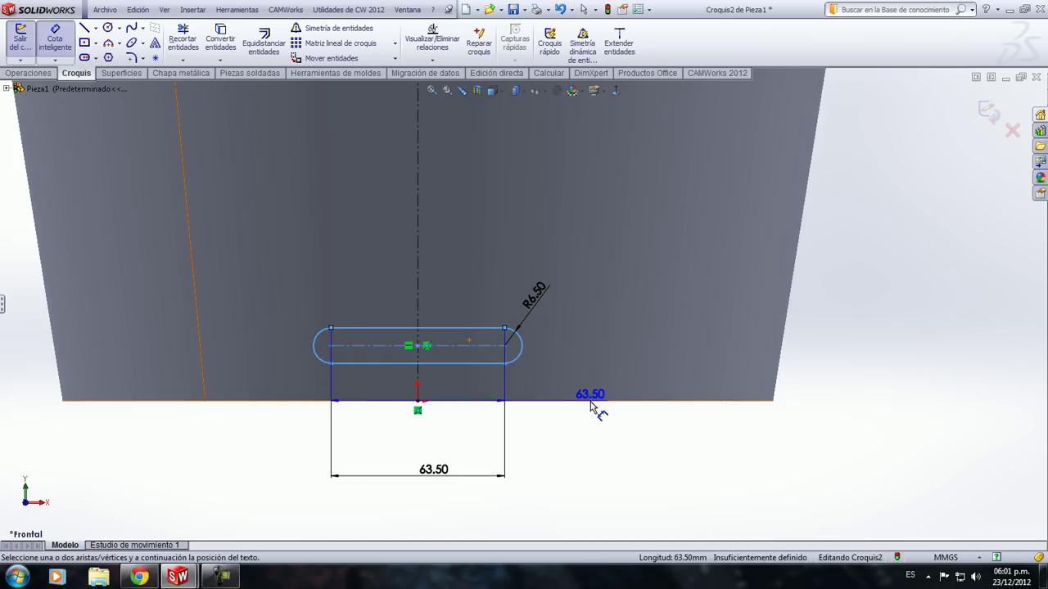
click(505, 329)
click(601, 381)
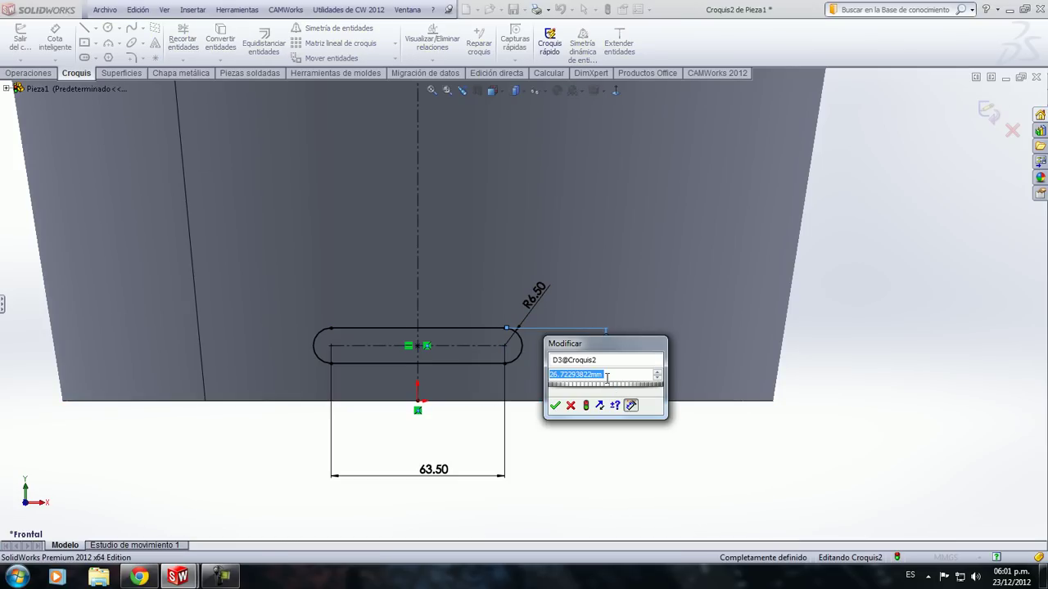
text(37)
key(Return)
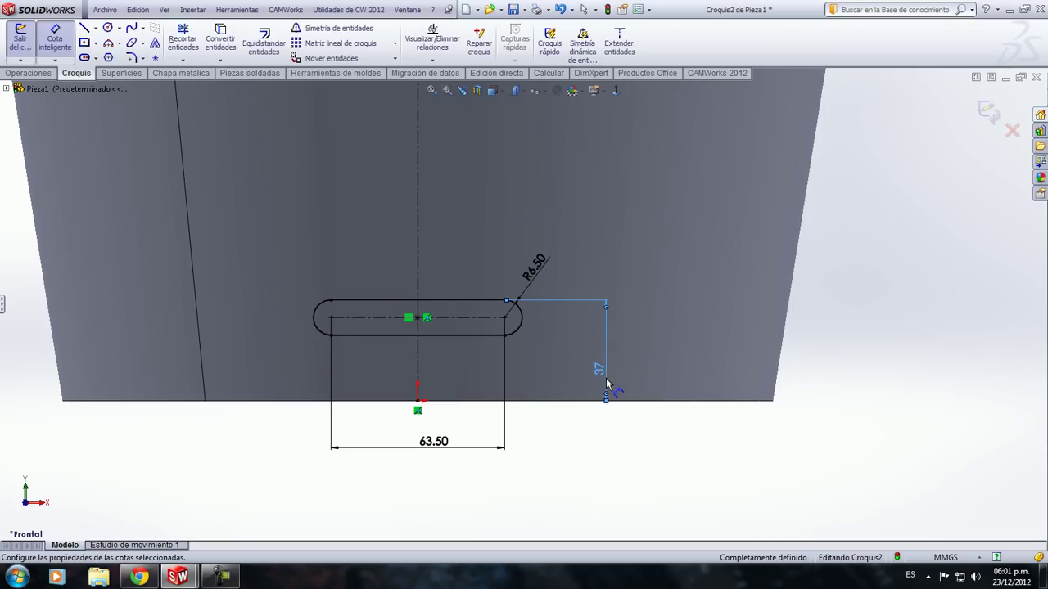
Exit dimensioning and show the whole basket in isometric view
right_click(604, 379)
click(643, 61)
scroll(551, 416, down, 3)
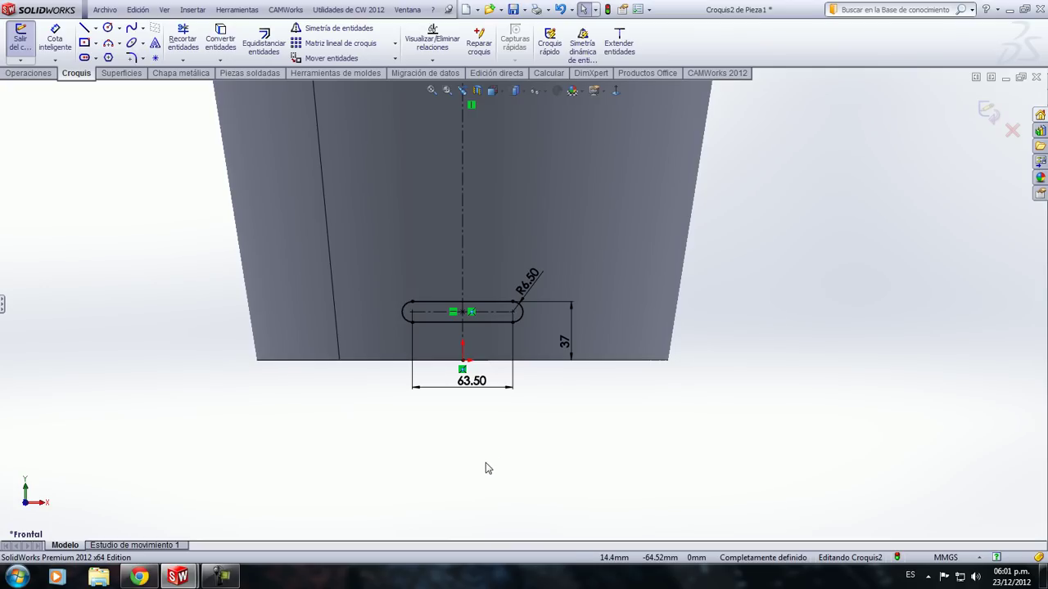
key(Down)
key(Left)
key(ctrl+7)
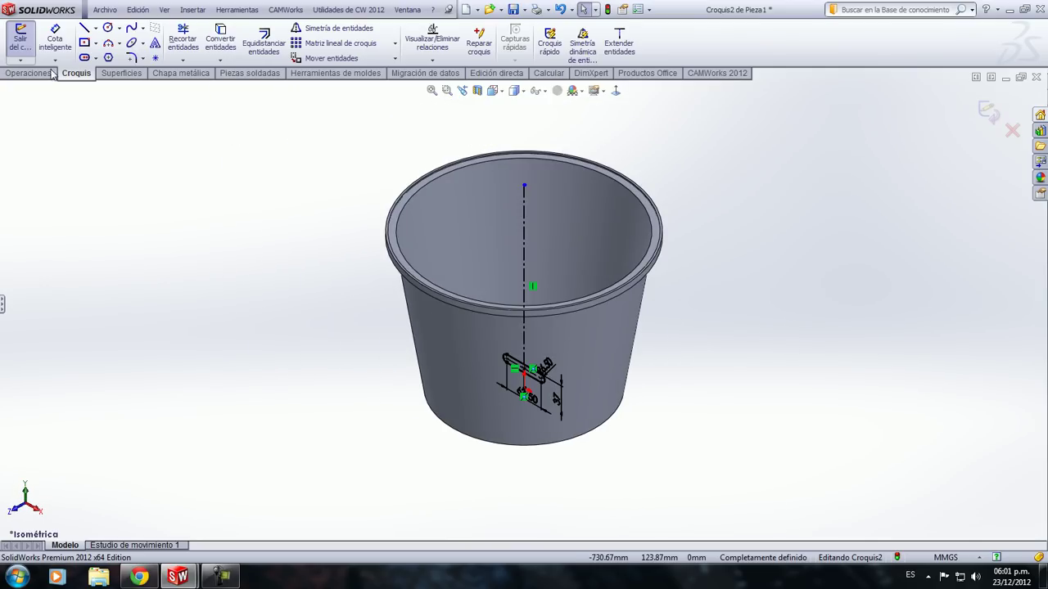
Extrude-cut the slot sketch through the basket wall, then start a Matriz lineal
click(28, 72)
click(229, 41)
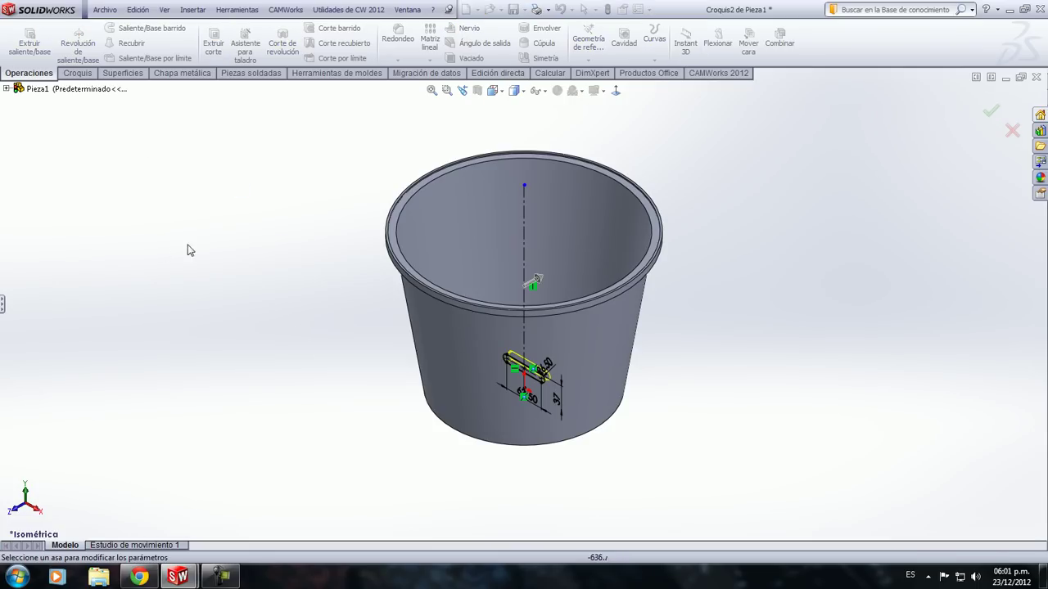
click(536, 280)
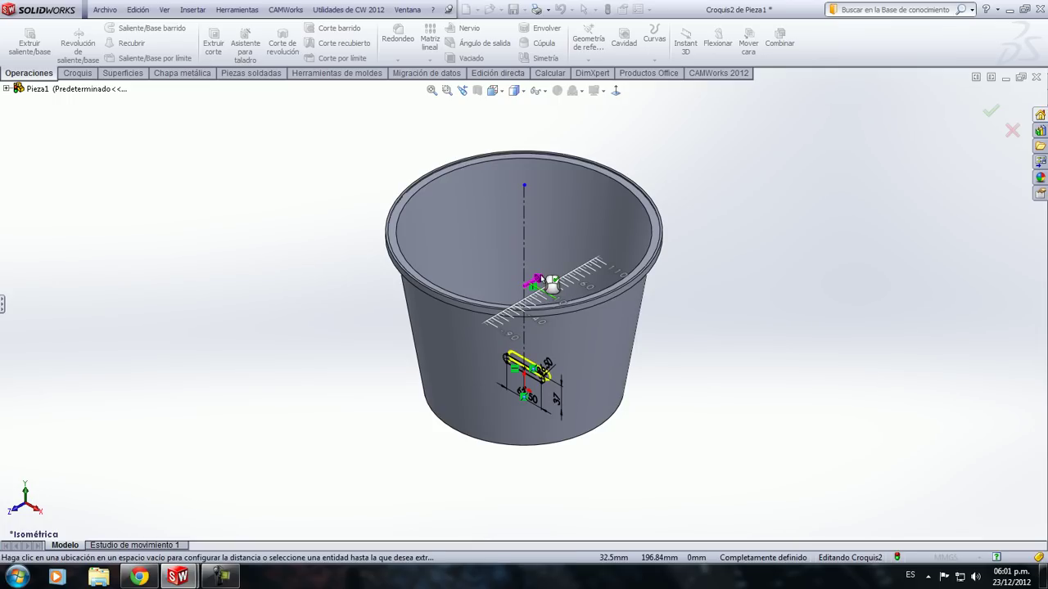
click(339, 360)
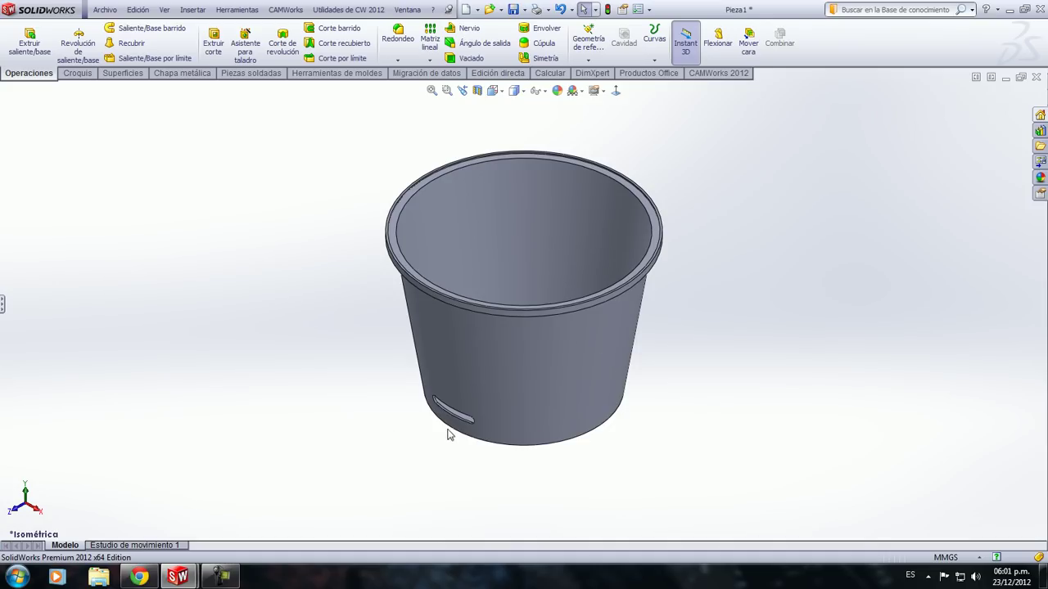
click(178, 577)
click(108, 508)
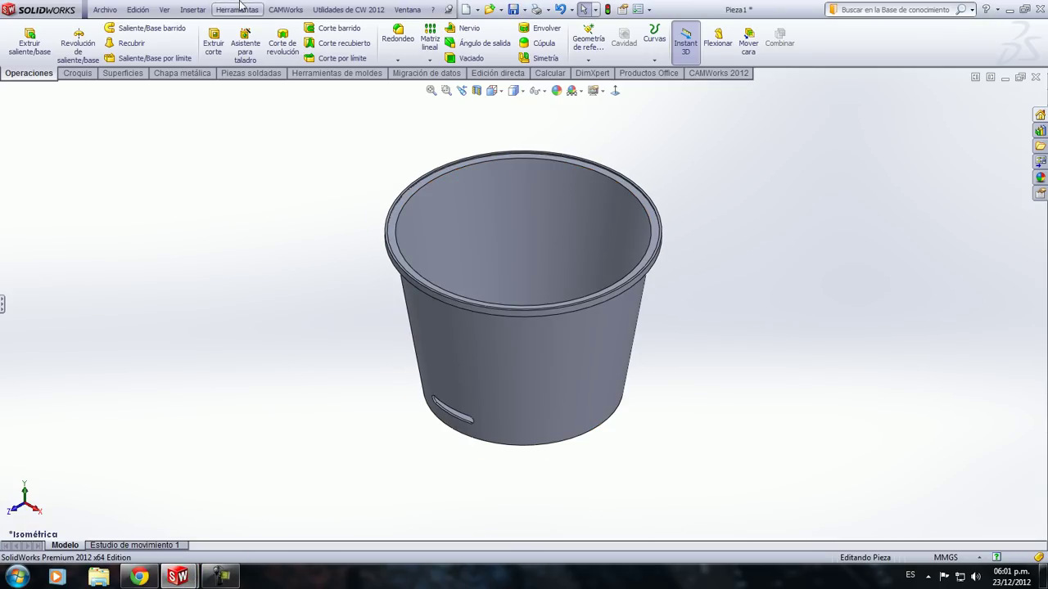
click(430, 38)
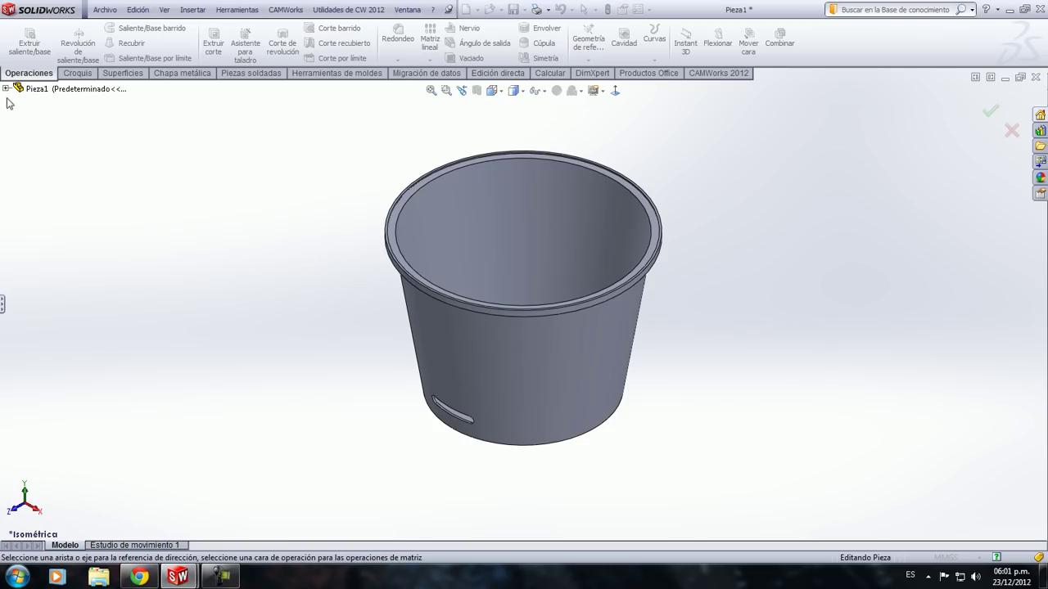
Pick Cortar-Extruir1 as the pattern feature and the rim edge as Dirección 1
click(3, 307)
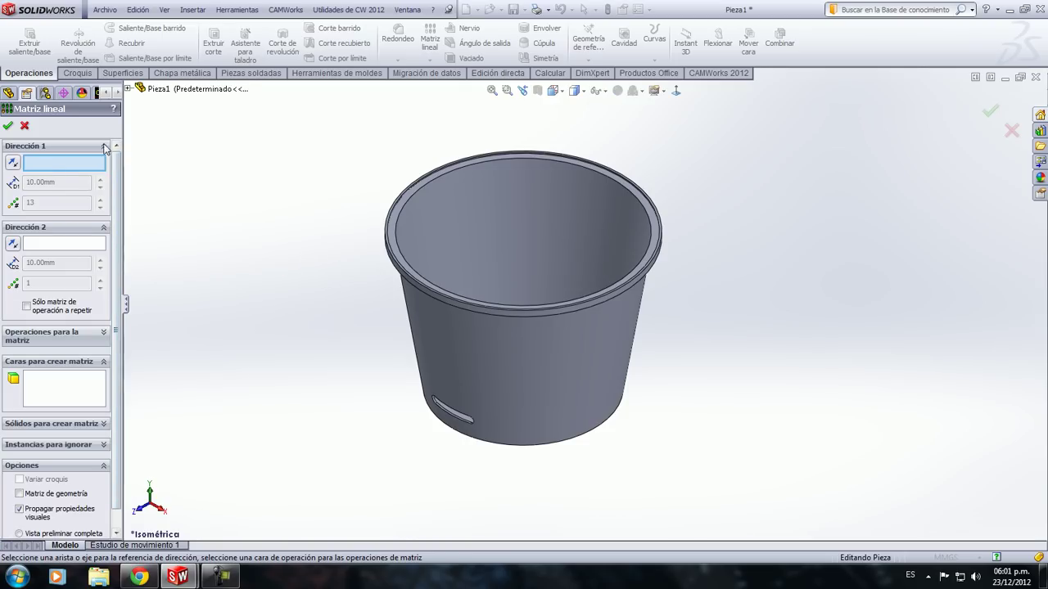
click(136, 90)
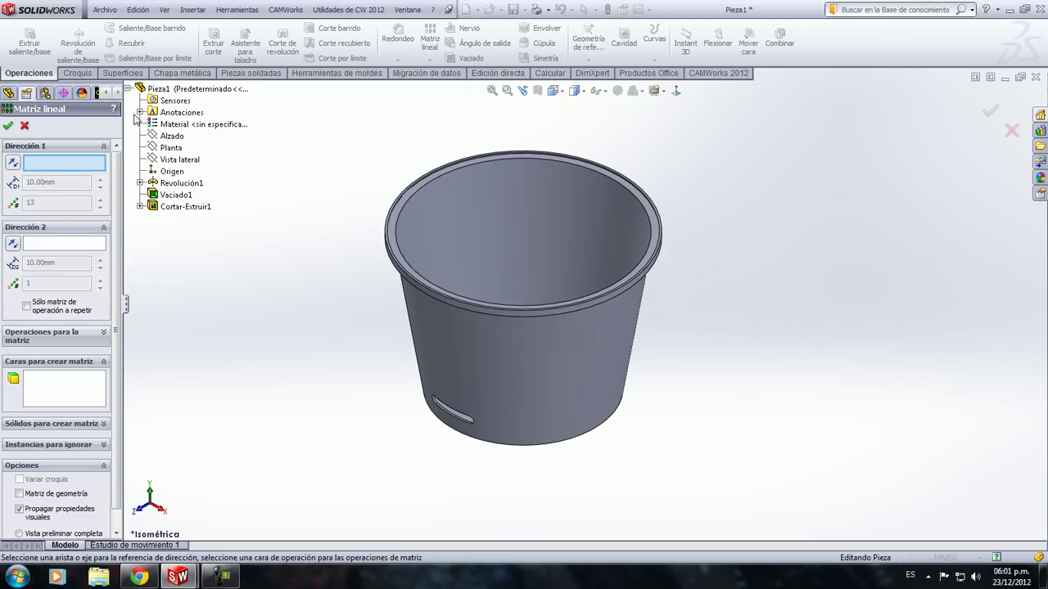
click(181, 210)
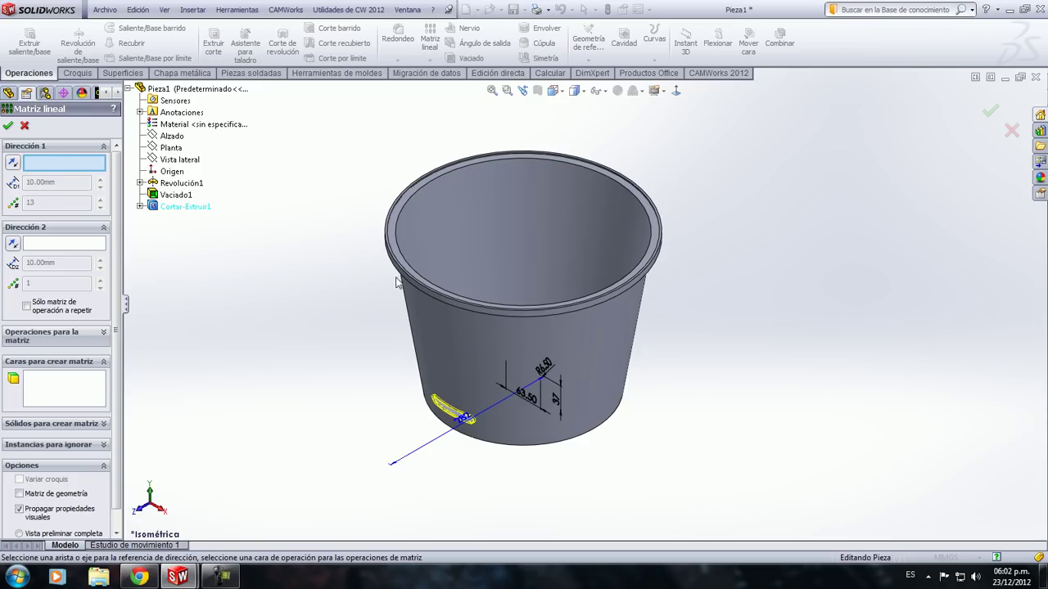
scroll(483, 278, down, 3)
scroll(500, 315, down, 2)
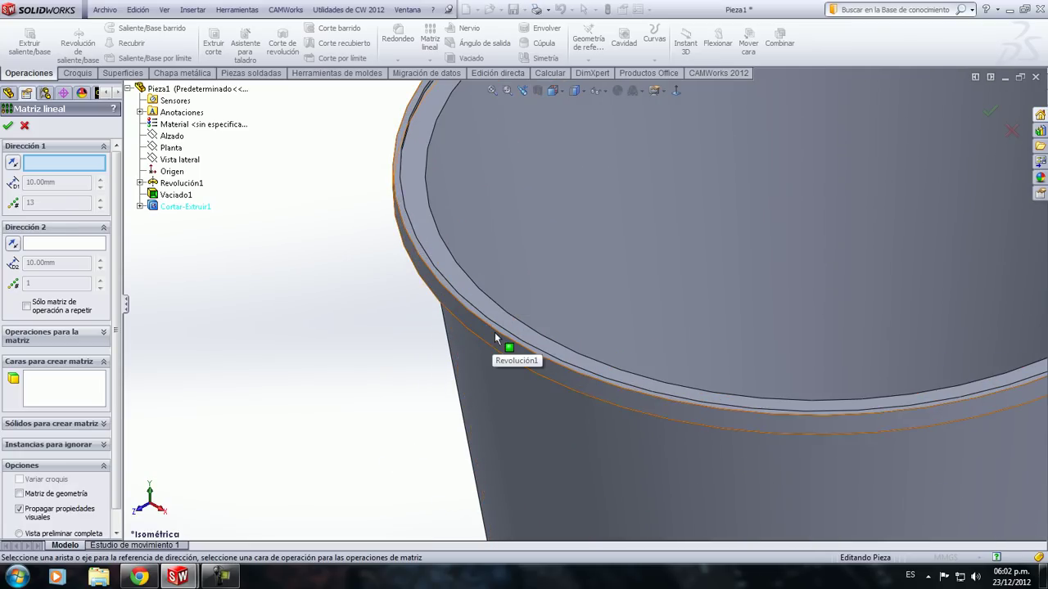
click(493, 336)
scroll(401, 314, up, 4)
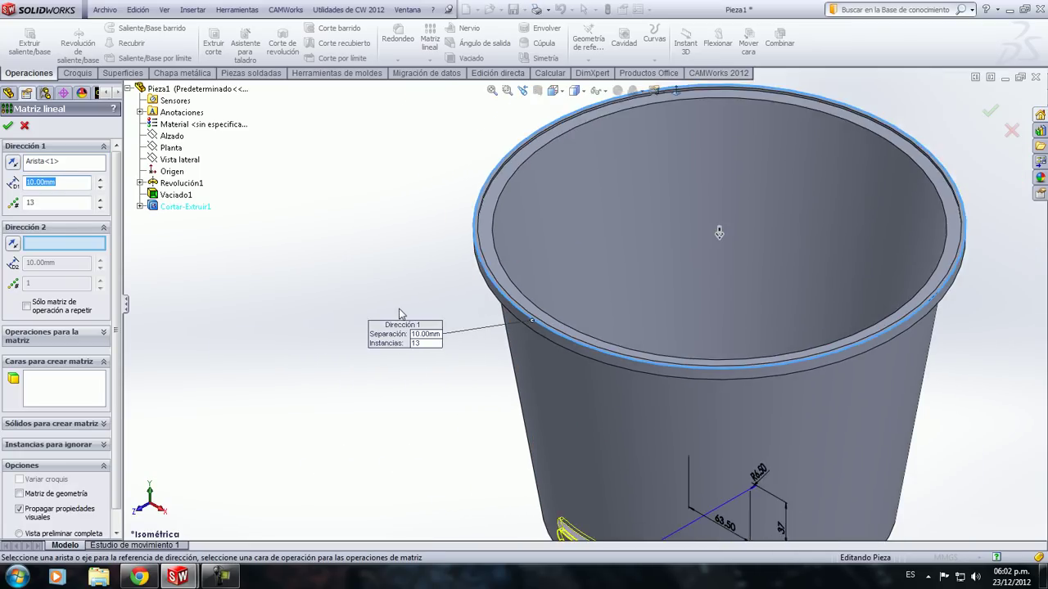
scroll(401, 313, up, 2)
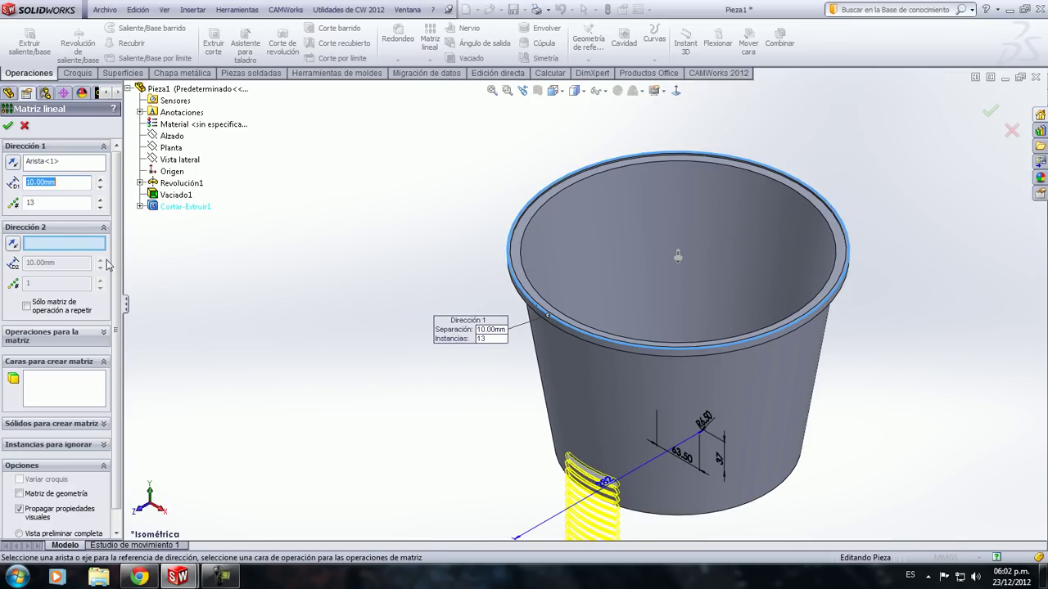
Reverse the direction upward, set 19.05 mm spacing for 11 instances, and accept the pattern
click(12, 161)
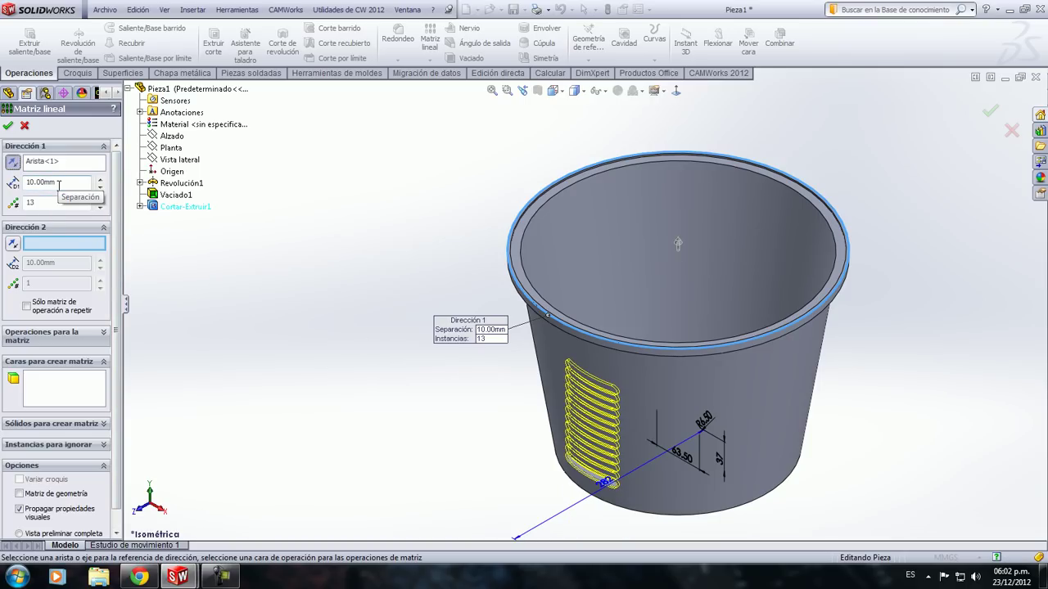
drag(58, 184, 1, 182)
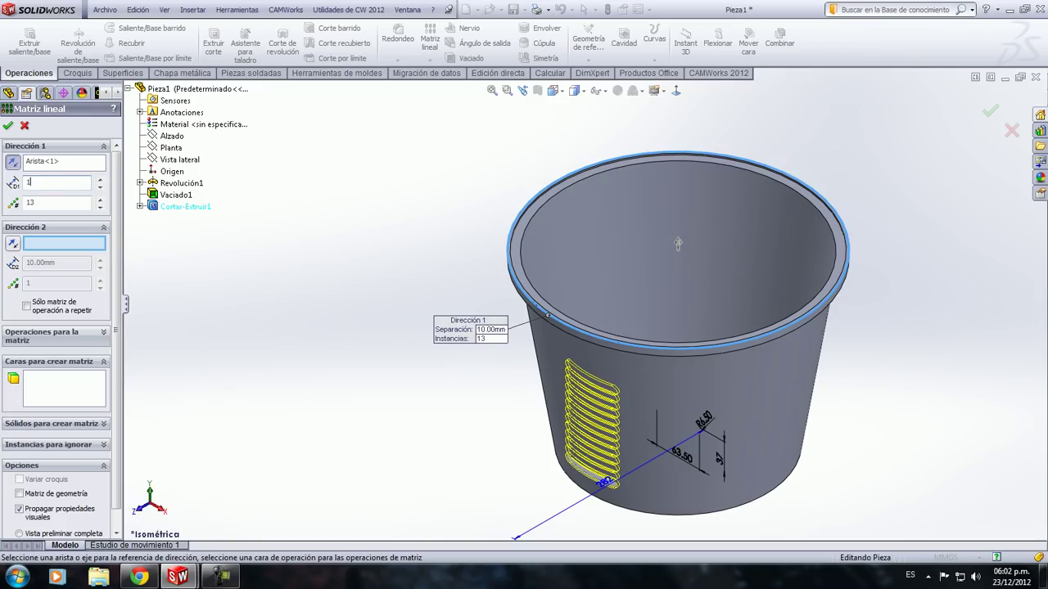
text(9.05)
key(Return)
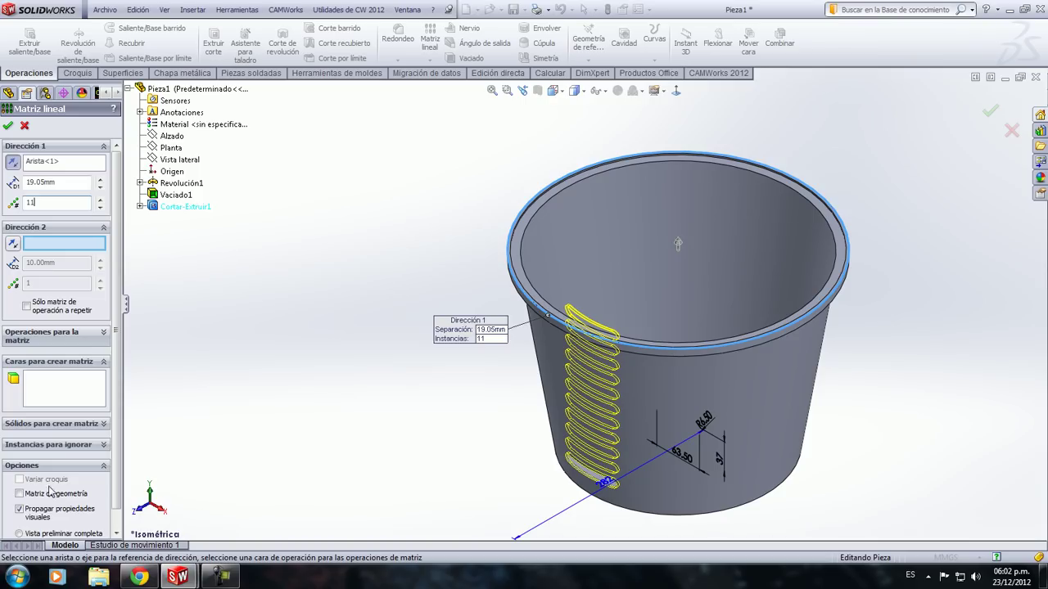
click(20, 495)
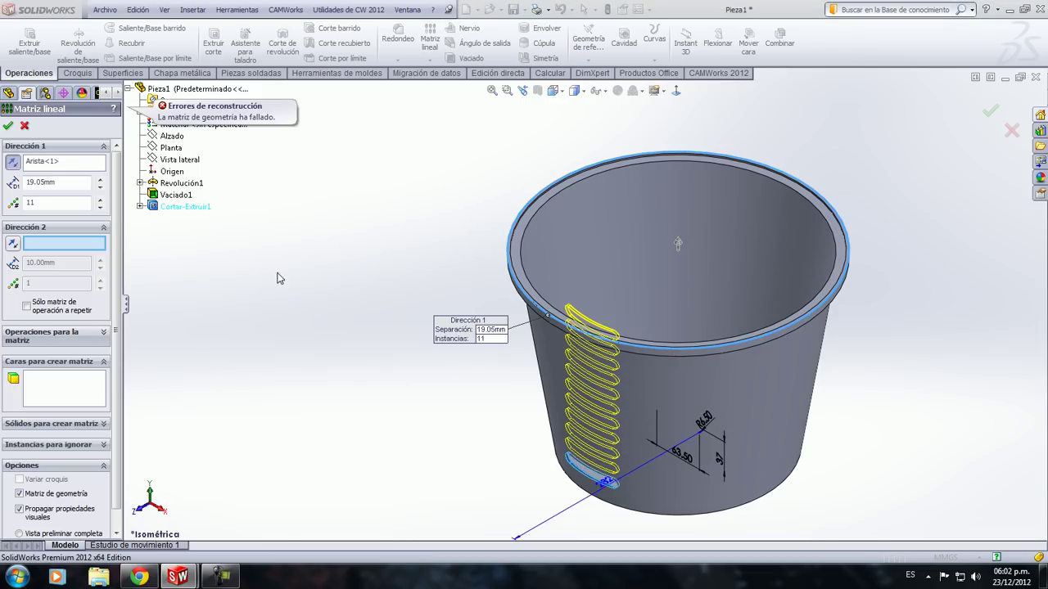
click(20, 495)
click(9, 126)
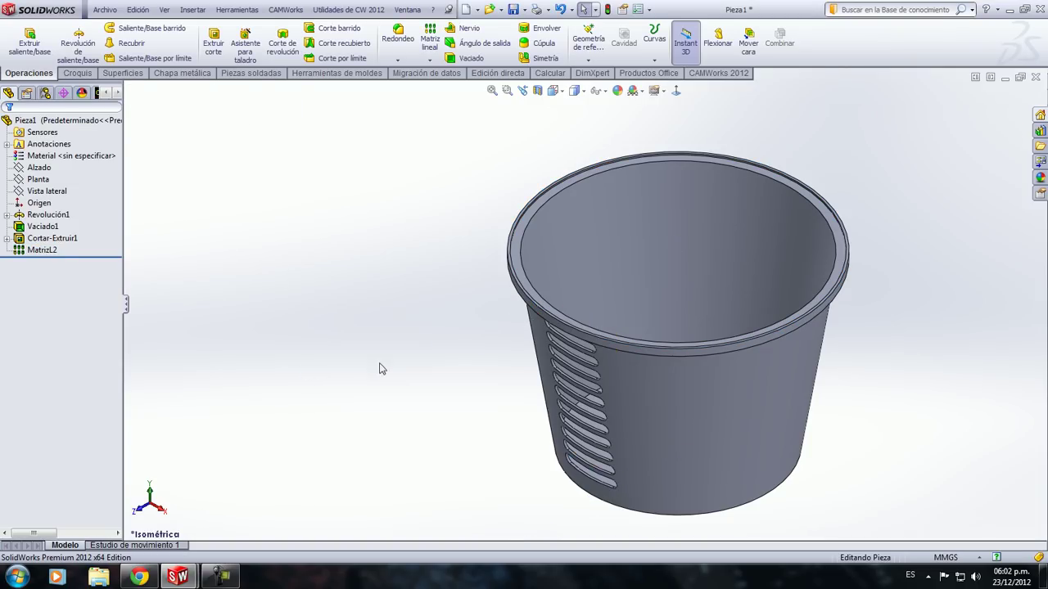
Start a Matriz circular using the basket's rim edge as the rotation axis
key(z)
click(423, 319)
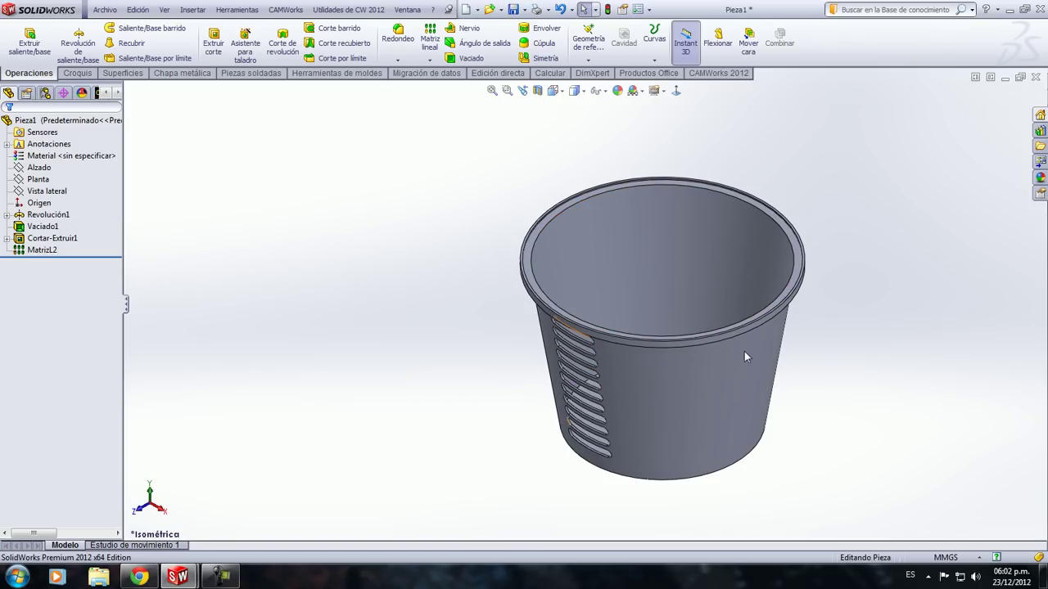
click(430, 61)
click(448, 85)
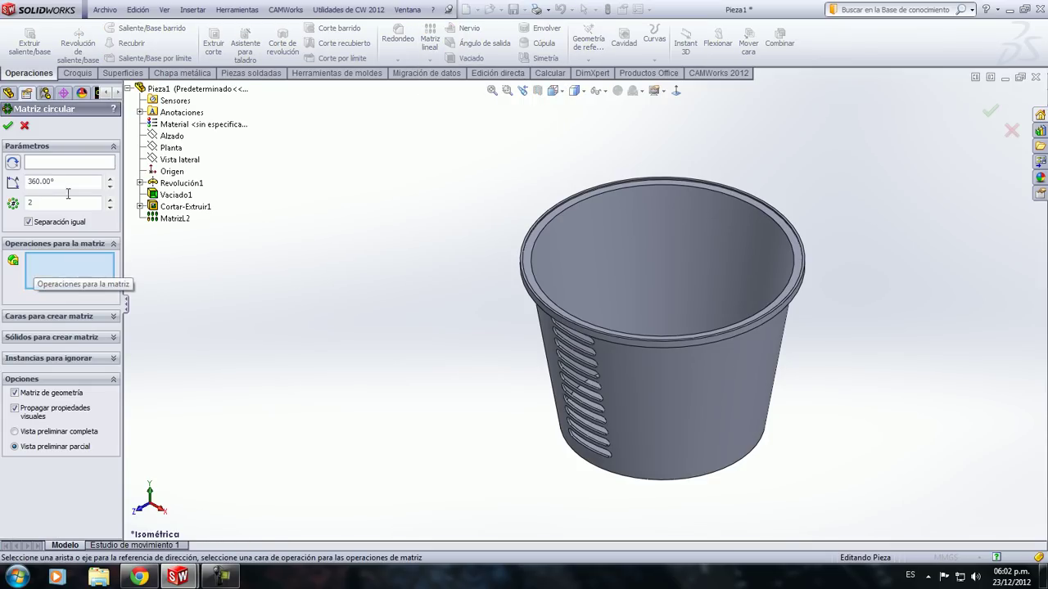
click(69, 162)
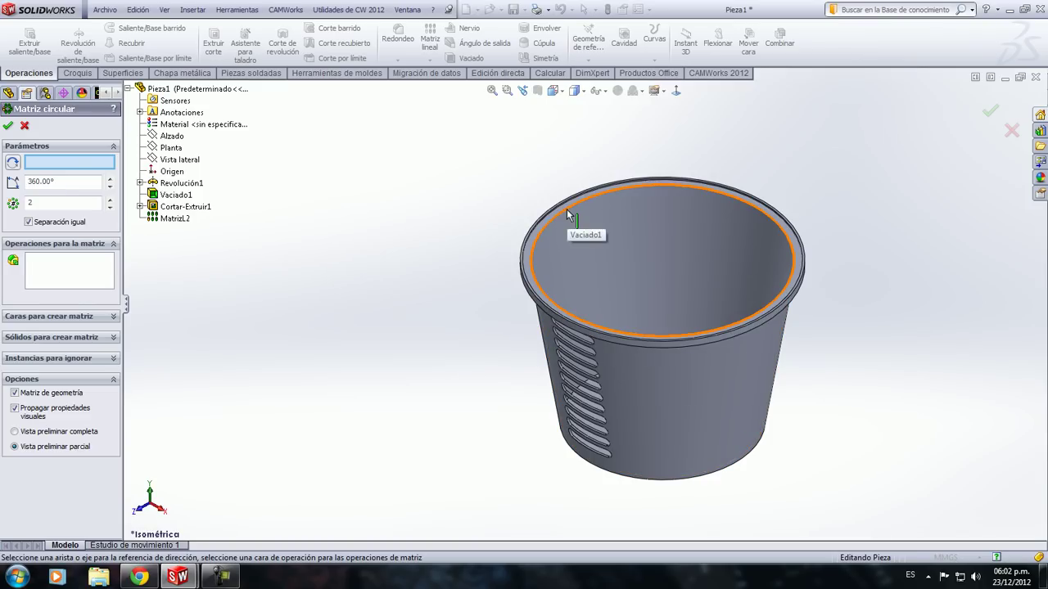
click(567, 208)
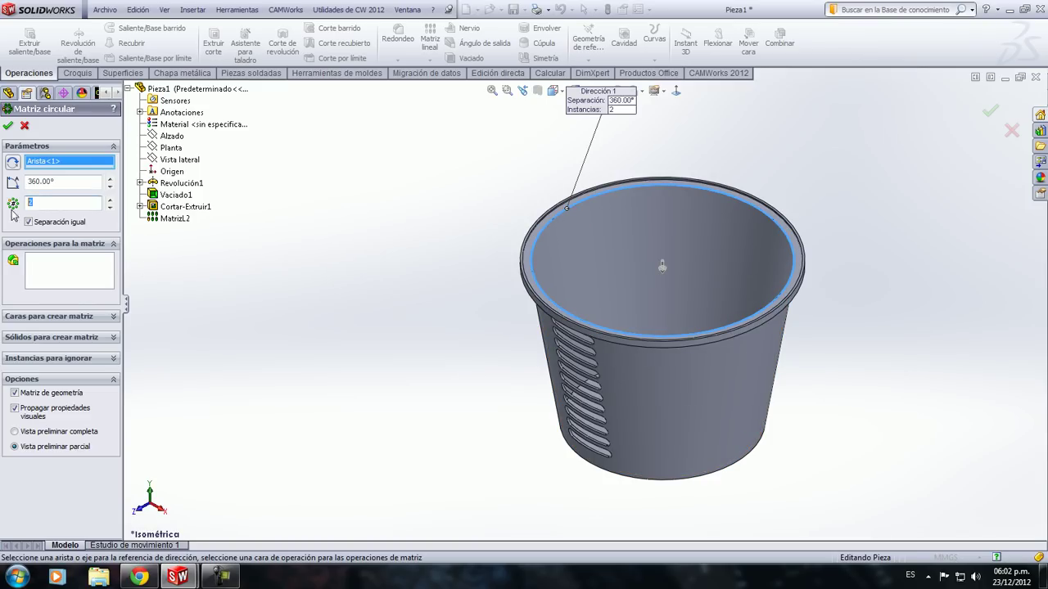
Pattern MatrizL2 with 10 instances around 360° and accept it
click(69, 285)
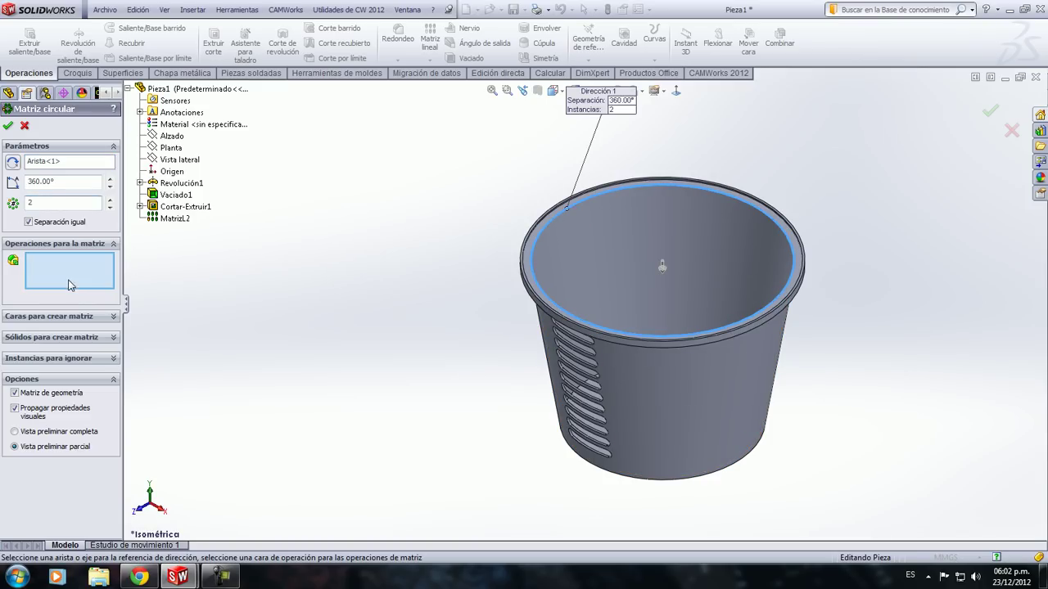
click(174, 218)
double_click(46, 203)
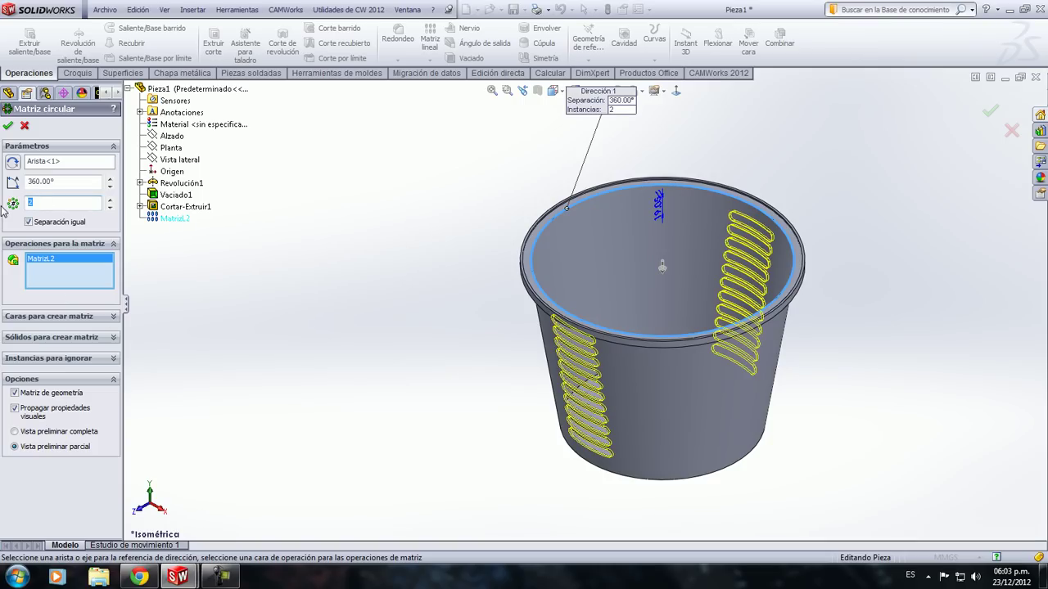
text(10)
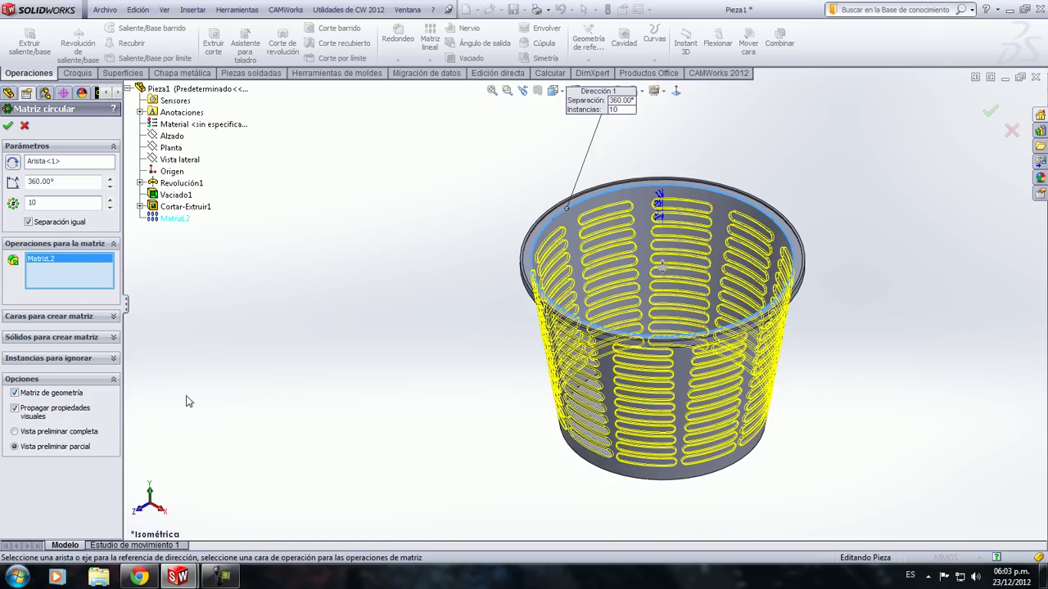
click(7, 125)
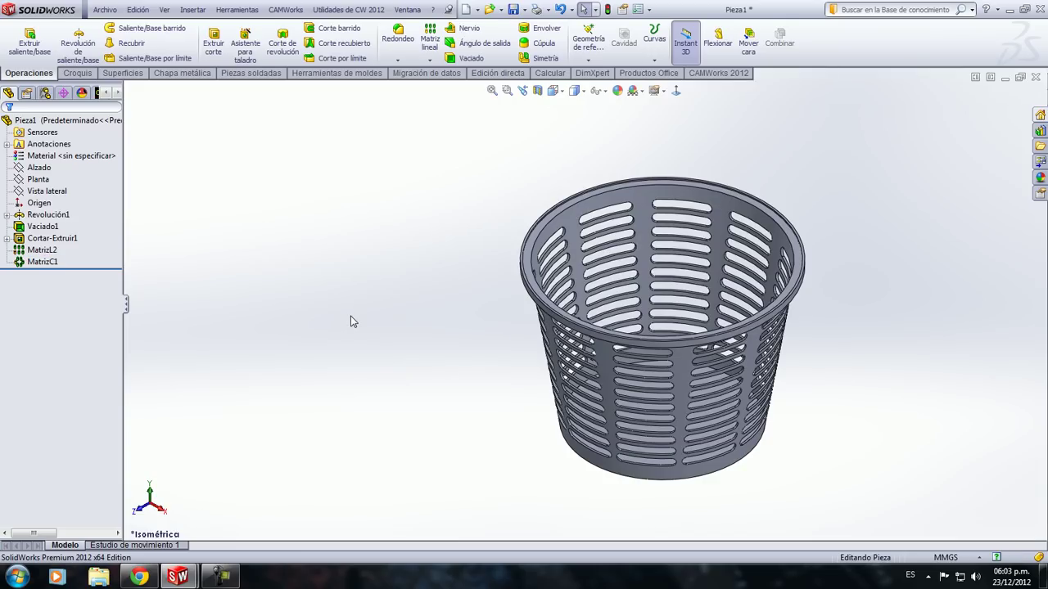
key(f)
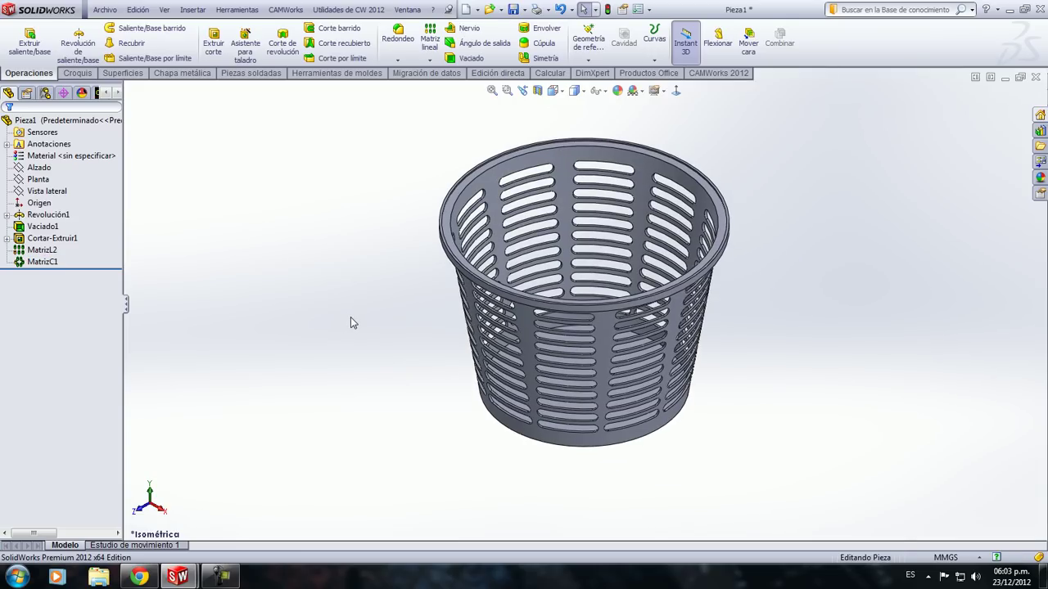
ctrl+middle_drag(347, 335, 339, 360)
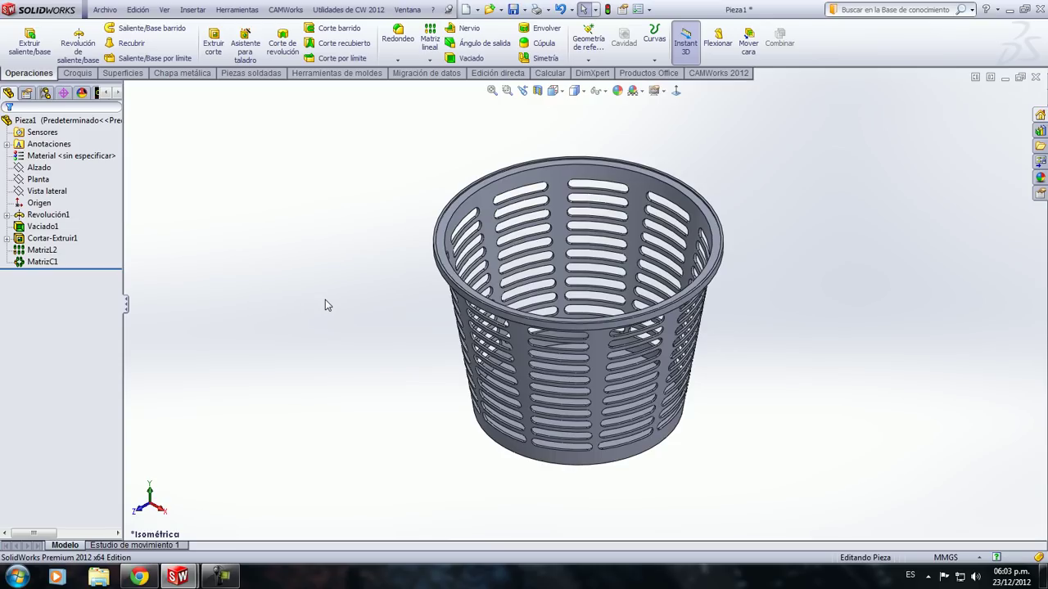
click(495, 298)
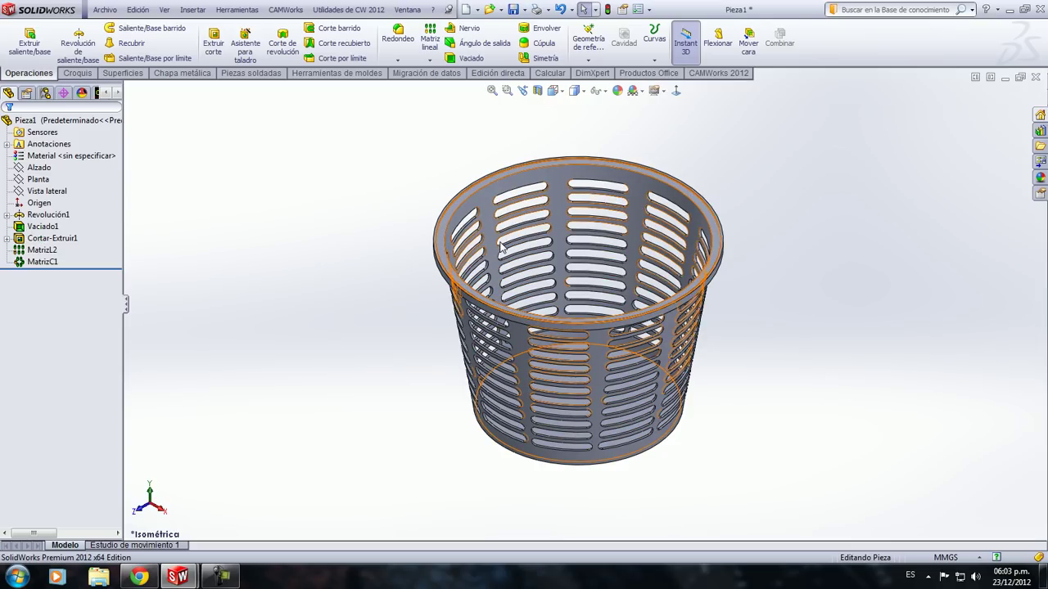
click(425, 334)
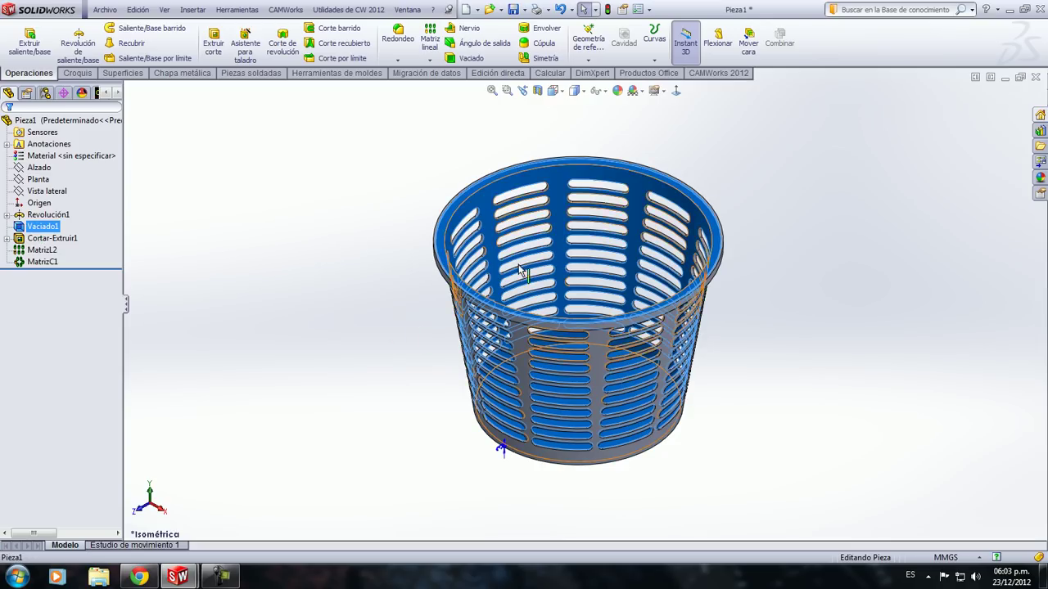
key(Escape)
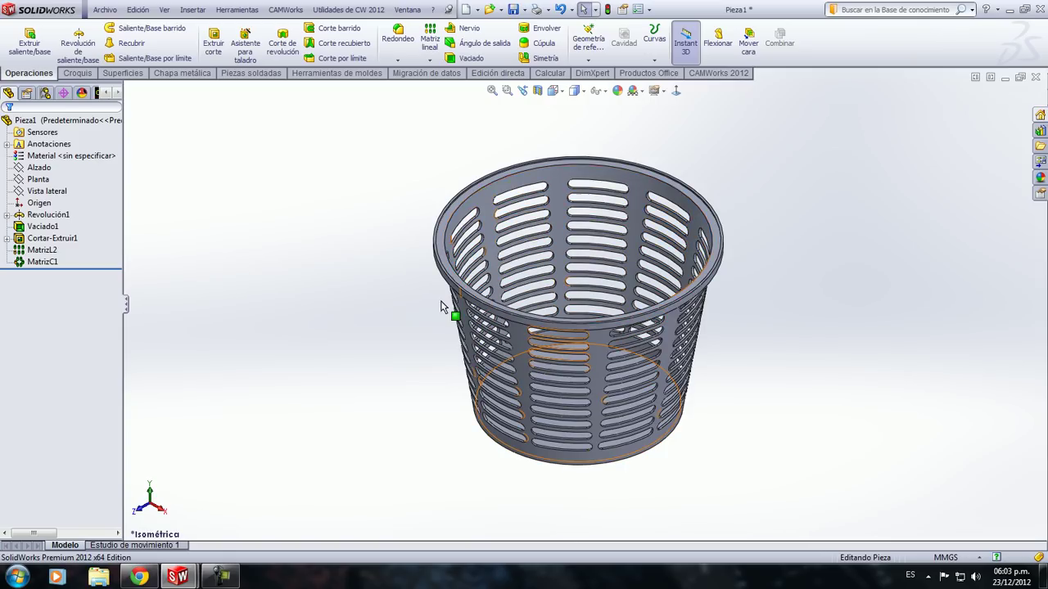
click(54, 239)
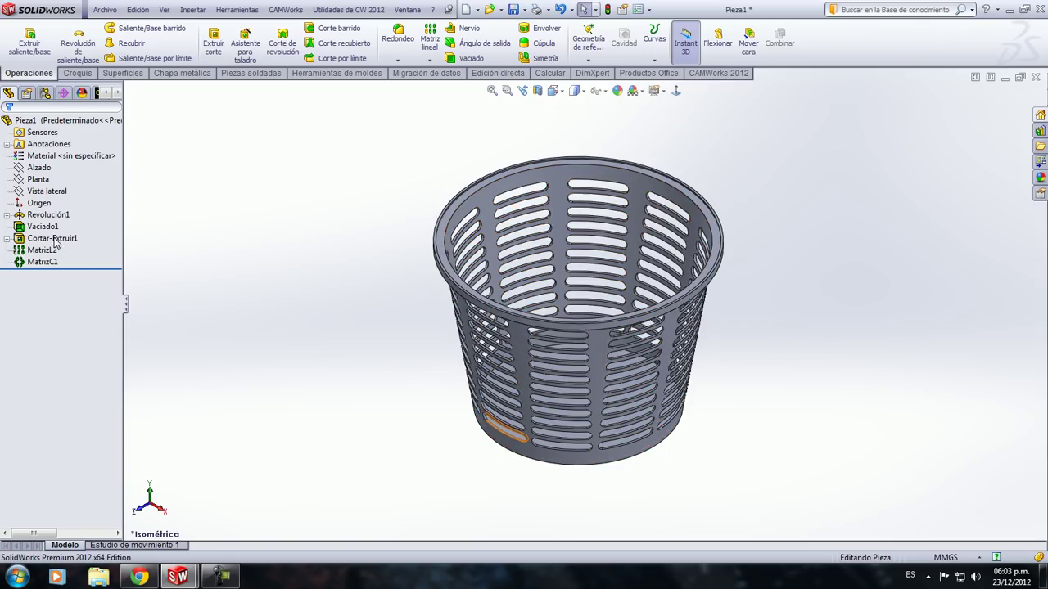
click(49, 250)
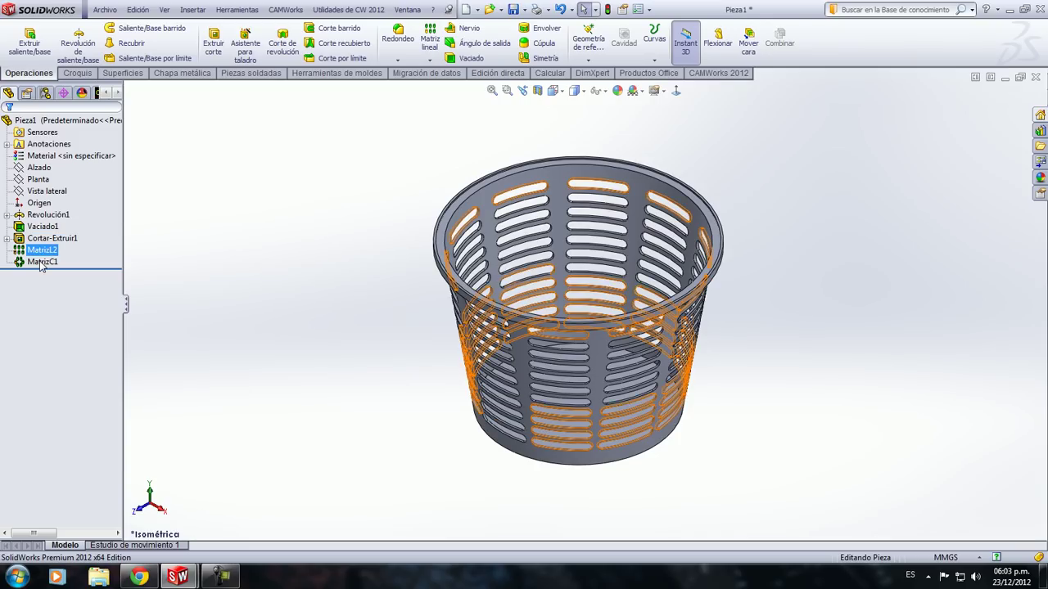
click(43, 262)
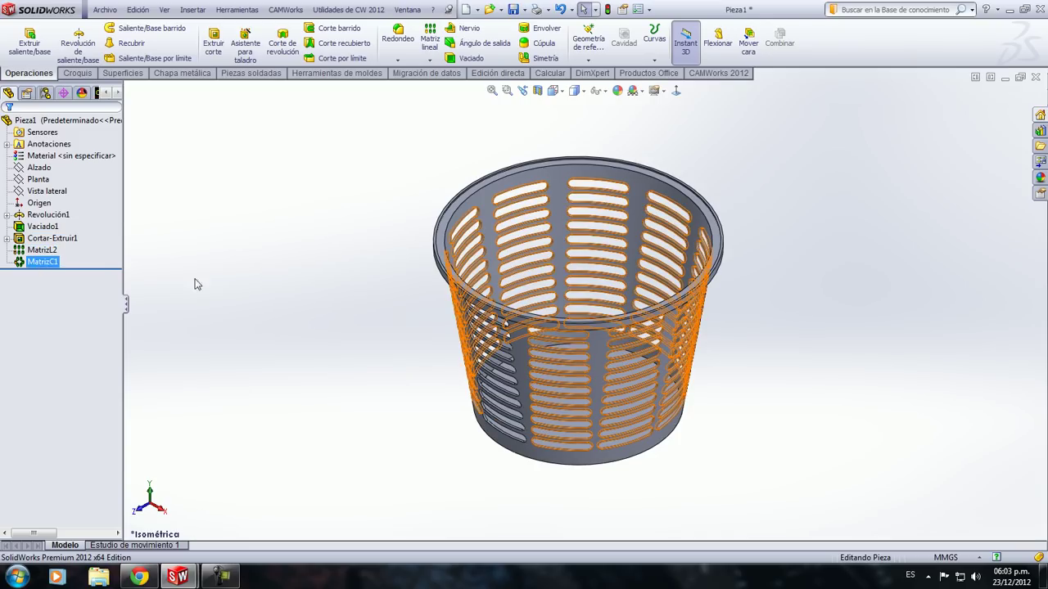
click(216, 283)
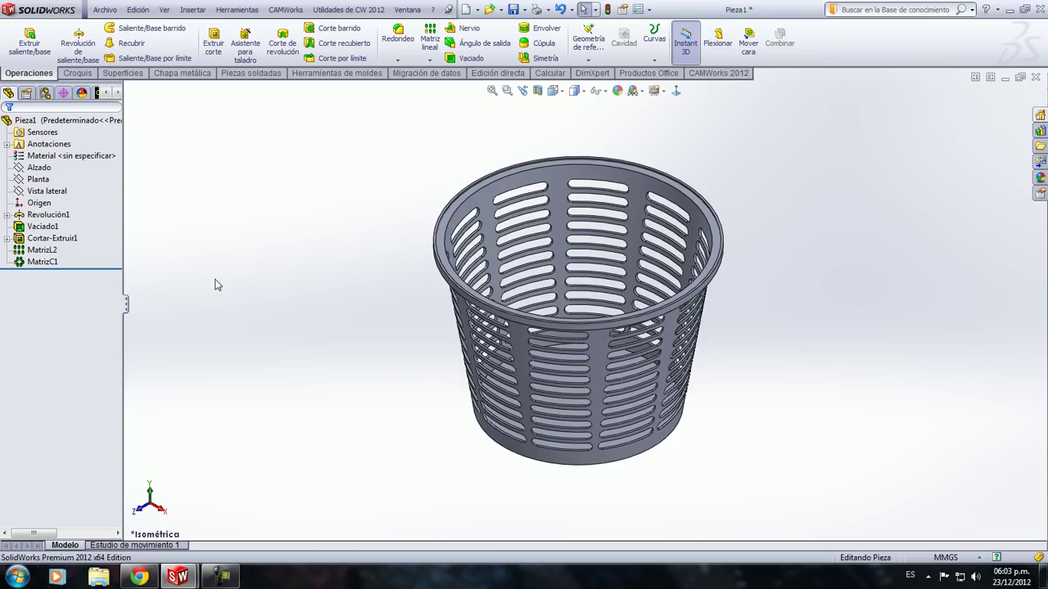